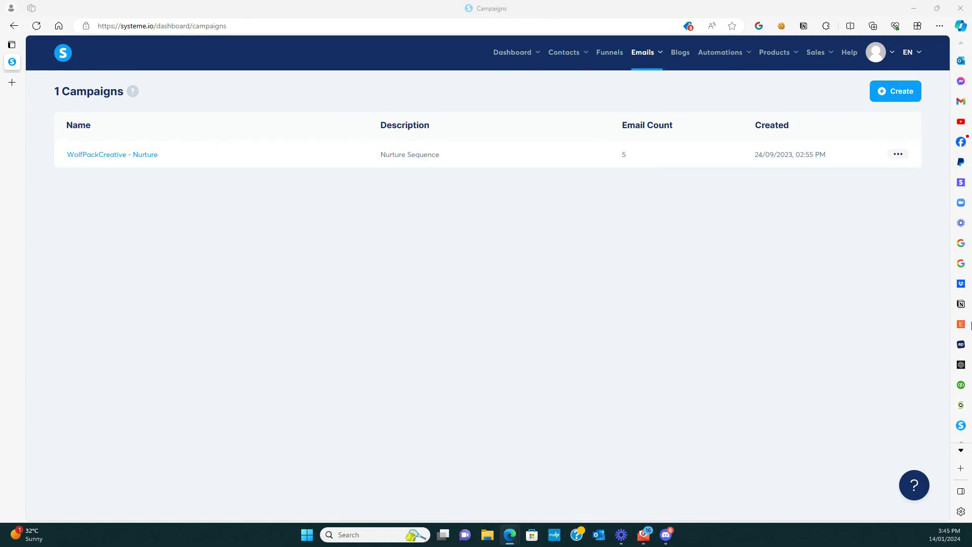
Step: Create a new campaign named 'Bliss Events - Nurture Sequence' and save it
mouse_move(643, 54)
left_click(899, 95)
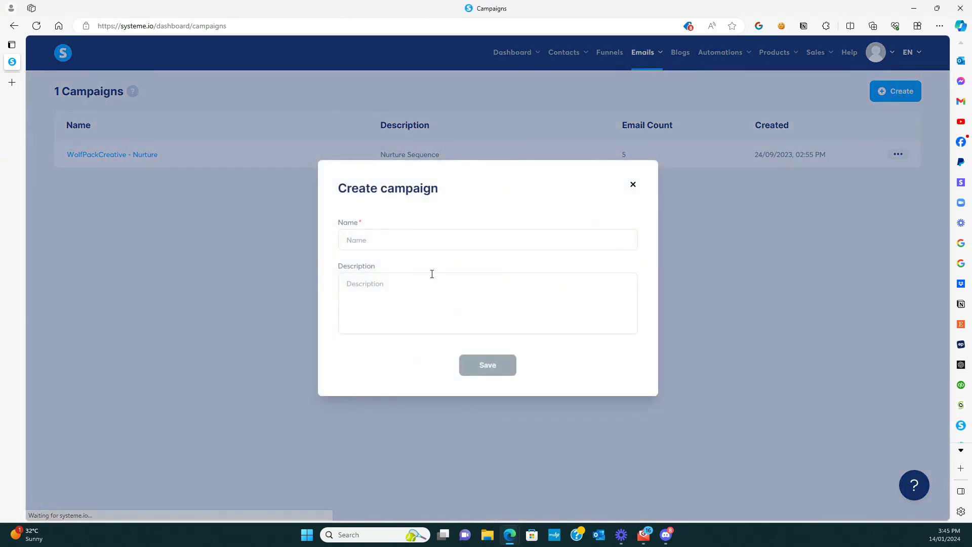
left_click(383, 240)
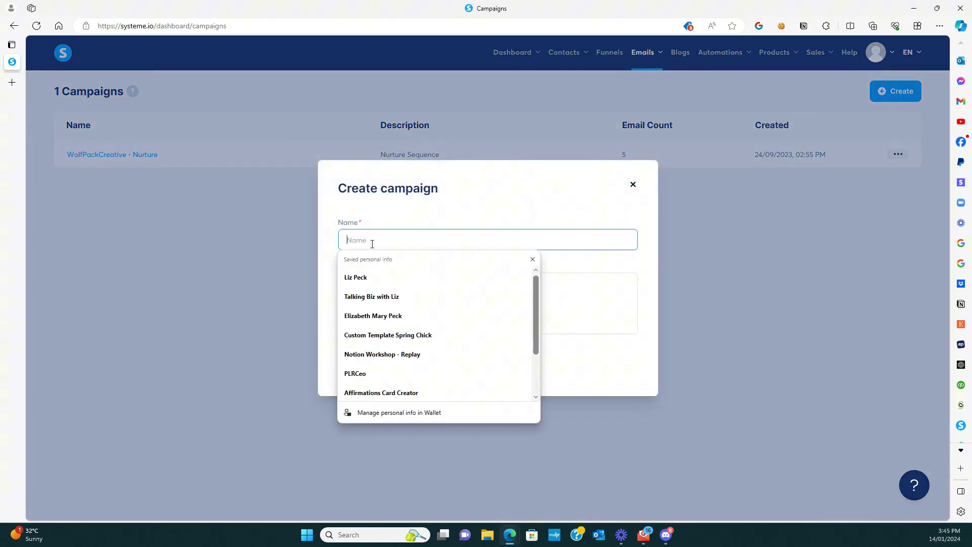
type("Bliss")
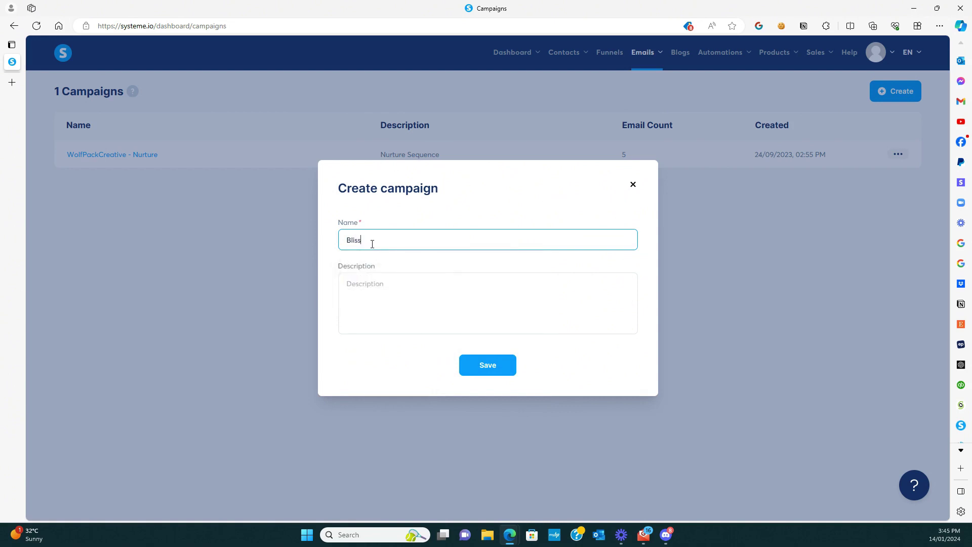
type(" Event")
type("en")
type("s - Nurtu")
type("re Sequence")
left_click(495, 361)
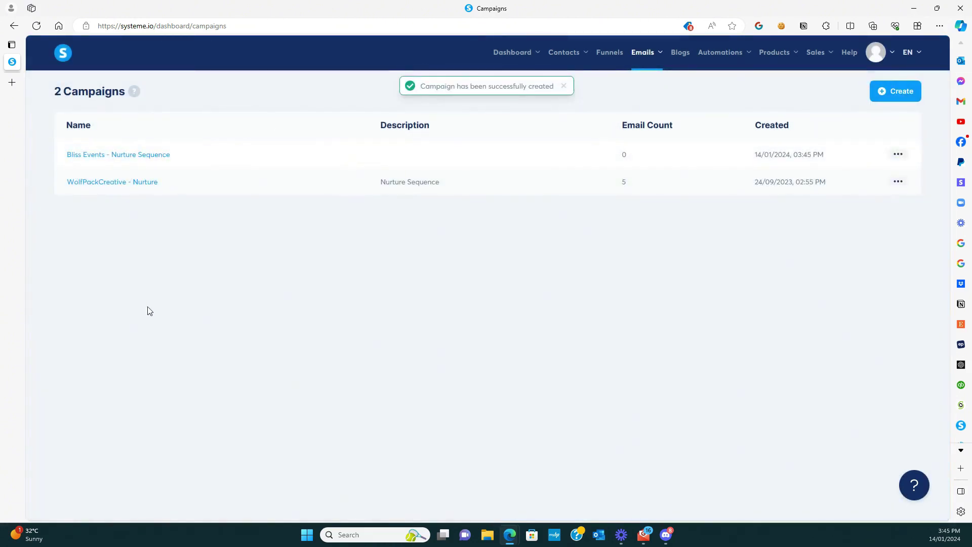
Step: In the Nurture Sequence campaign, add a classic-editor email titled 'Welcome Aboard Bliss Events Store - Start Planning Your Dream Event Today!'
left_click(133, 156)
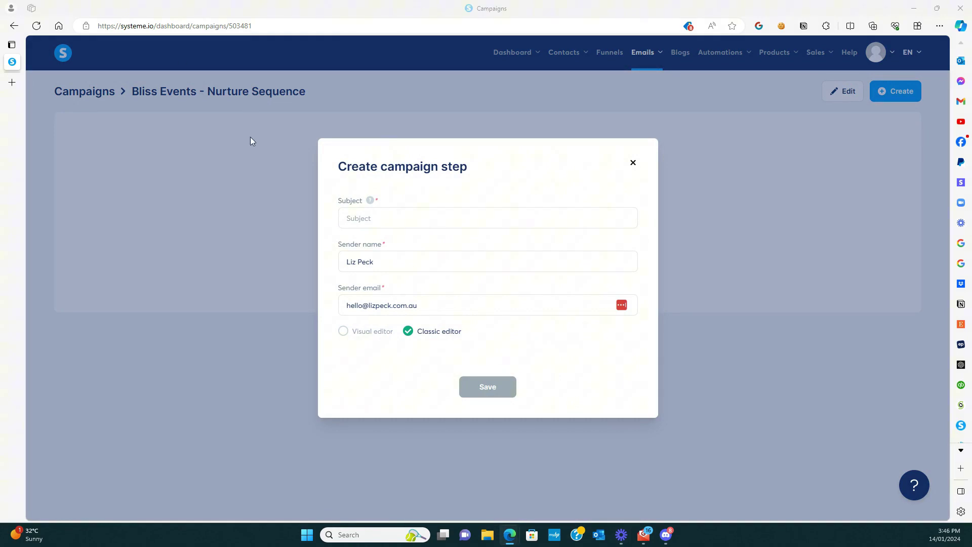
left_click(361, 218)
type("🌟 Welcome Aboard Bliss Events Store - Start Planning Your Dream Event Today!")
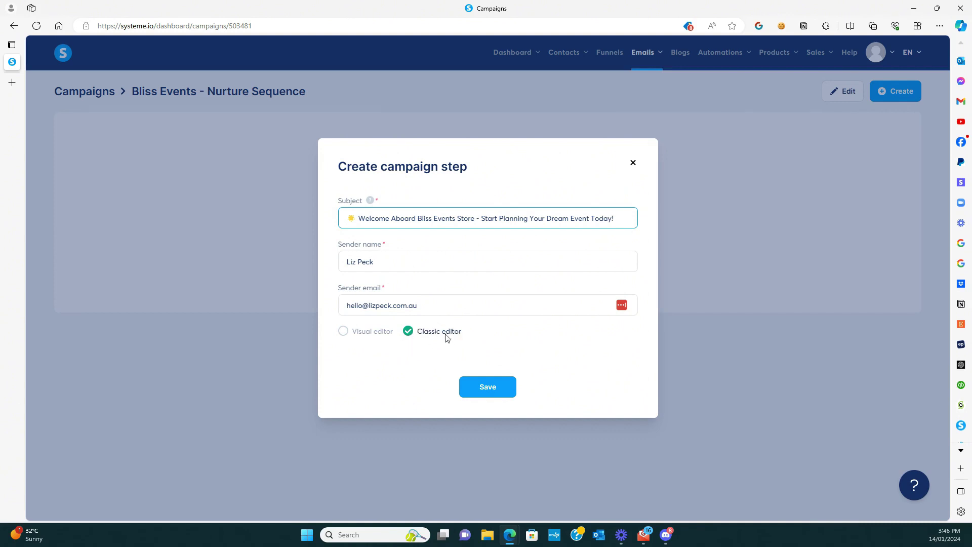
left_click(488, 390)
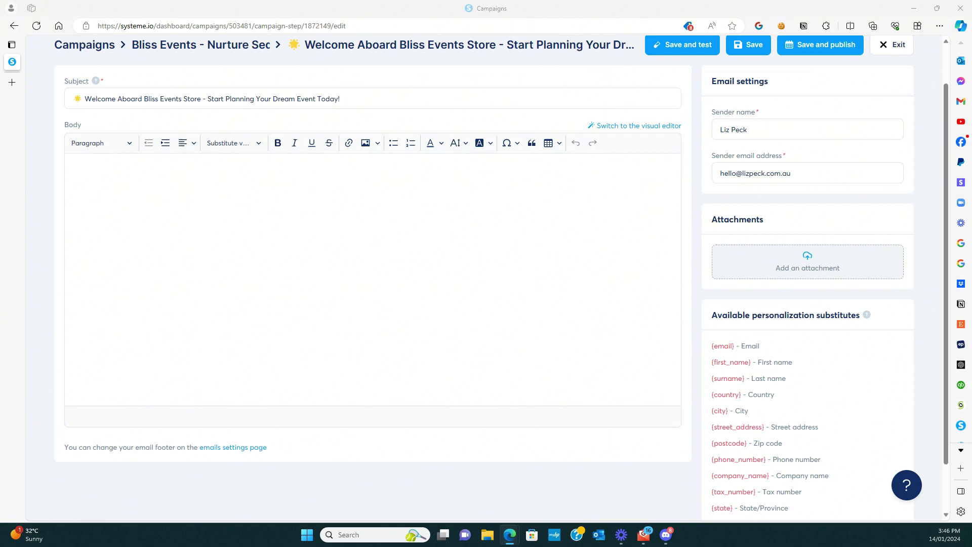
Step: Paste the welcome message into the body and strip the brackets from the Download Your Printable Event Planner line
left_click(158, 209)
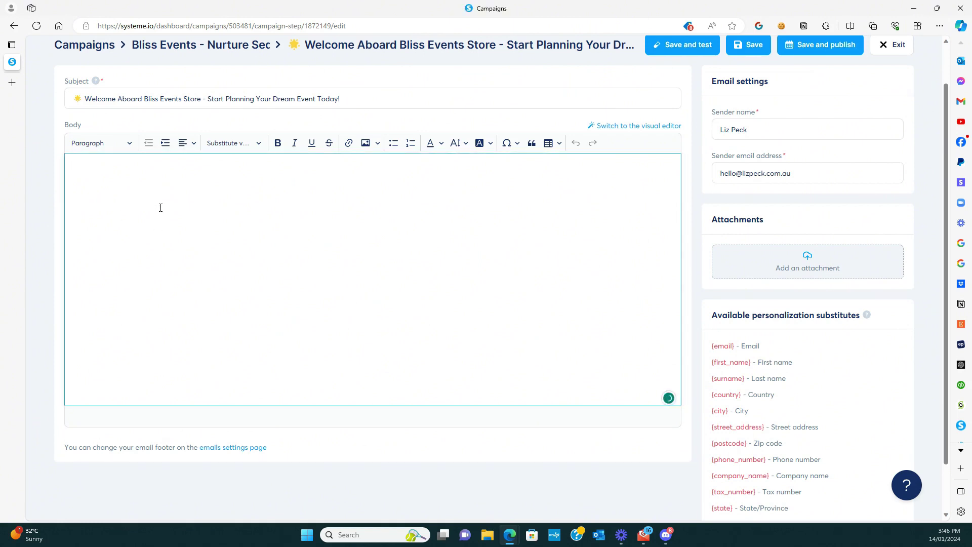
type("Hey Lovely, A big, warm welcome to you for joining our Bliss Events Store family! We're over the moon to have you with us. As someone who cherishes life's special moments, you're in for a treat. To get you started on this exciting journey, we're gifting you our exclusive Printable Event Planner. This isn't just any planner; it's your new best friend for organizing unforgettable events, be it baby showers or future weddings. [Download Your Printable Event Planner] Dive into its pages and find yourself easing into the planning process, breaking down daunting tasks into fun, manageable pieces. And guess what? This is just the beginning! We've got more in store for you. Keep an eye on your inbox for another little surprise heading your way very soon. We can't wait to make your event planning experience delightful and stress-free. Have a great day,")
mouse_move(202, 223)
left_mouse_down()
mouse_move(85, 224)
mouse_move(202, 221)
left_mouse_up()
left_click(58, 229)
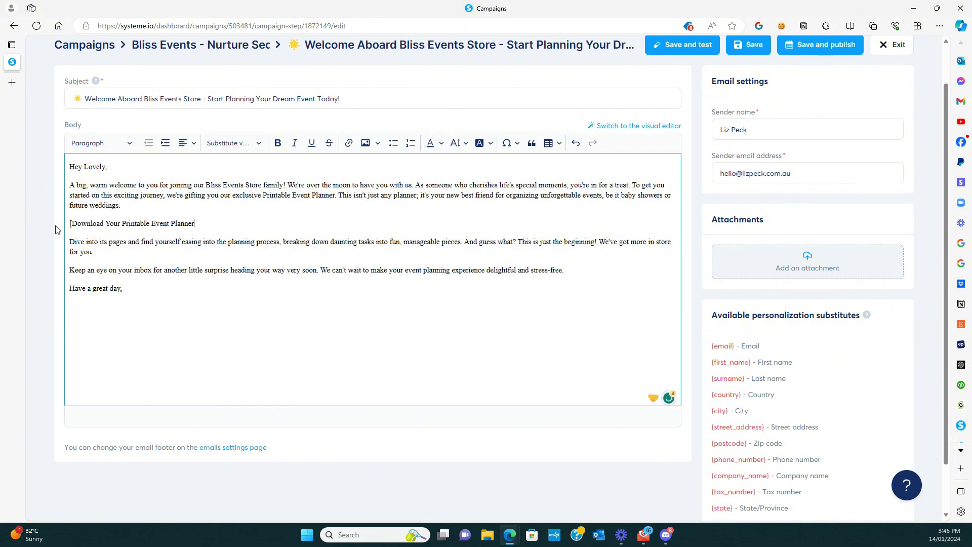
key("Delete")
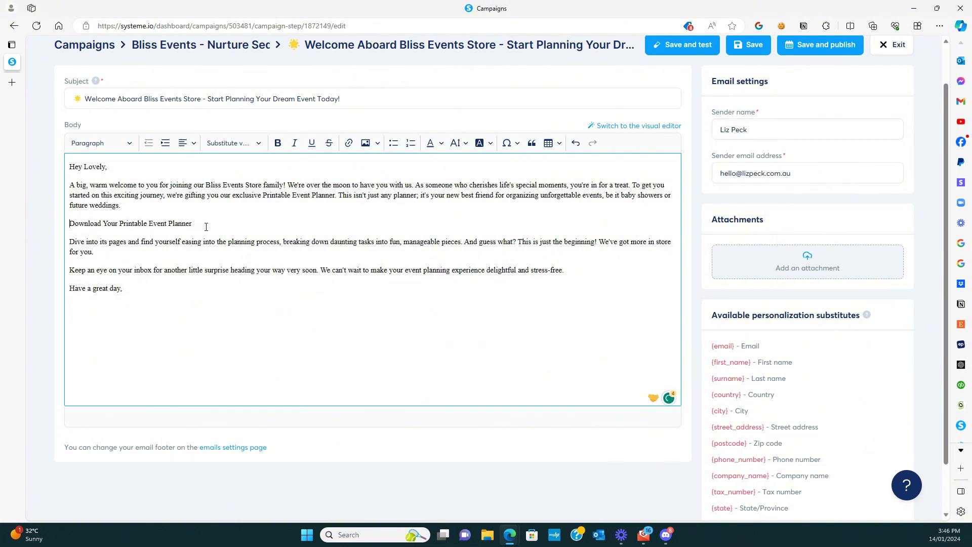
left_click_drag(194, 223, 71, 225)
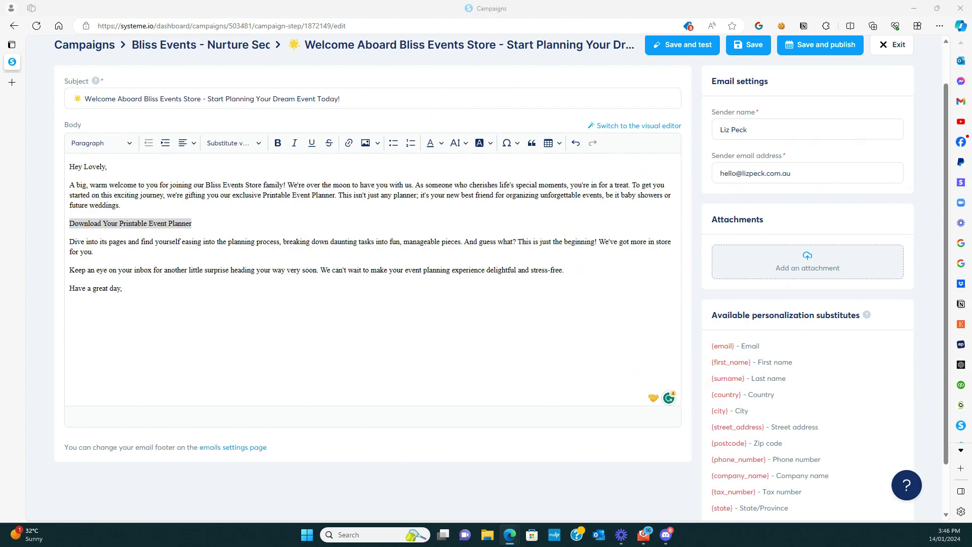
Step: Turn the Download Your Printable Event Planner line into a link to the Dropbox URL
left_click(182, 223)
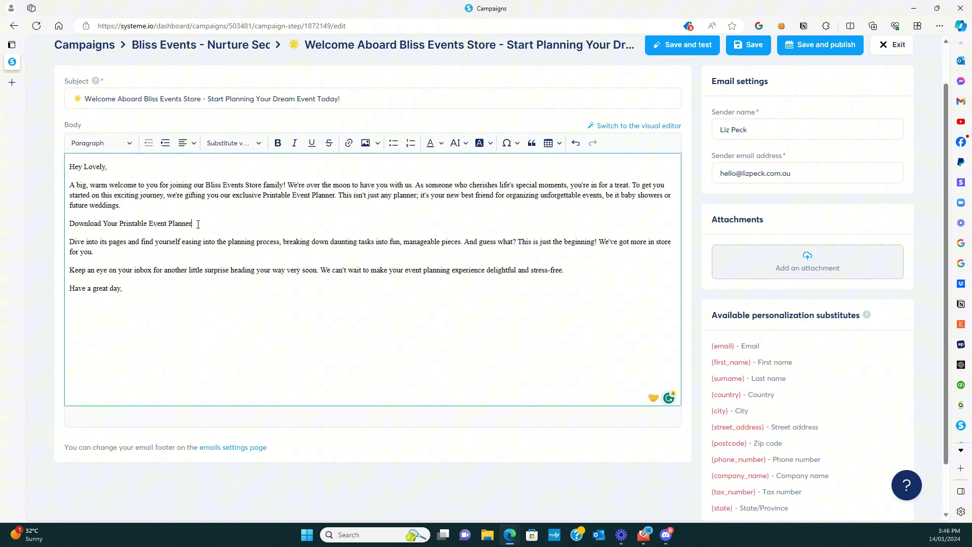
left_click_drag(199, 223, 70, 225)
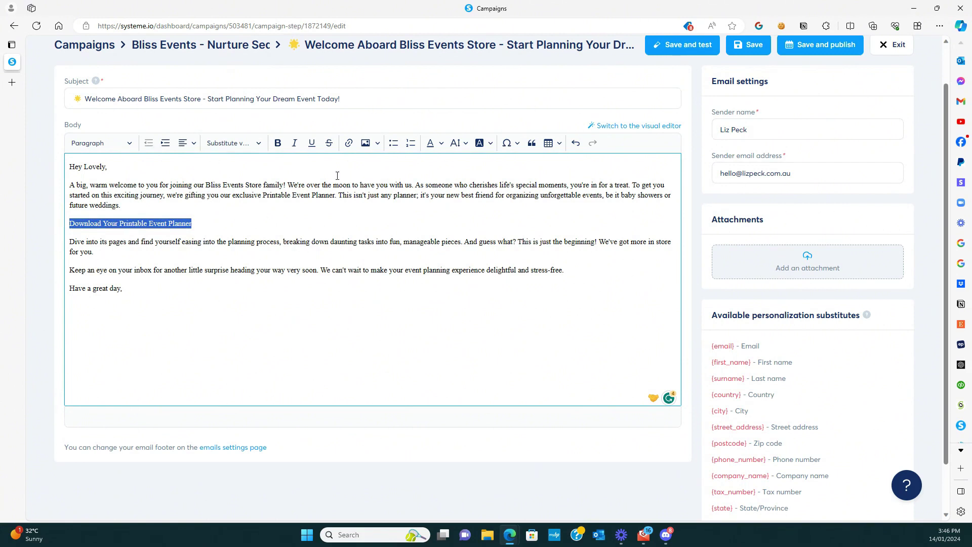
left_click(348, 145)
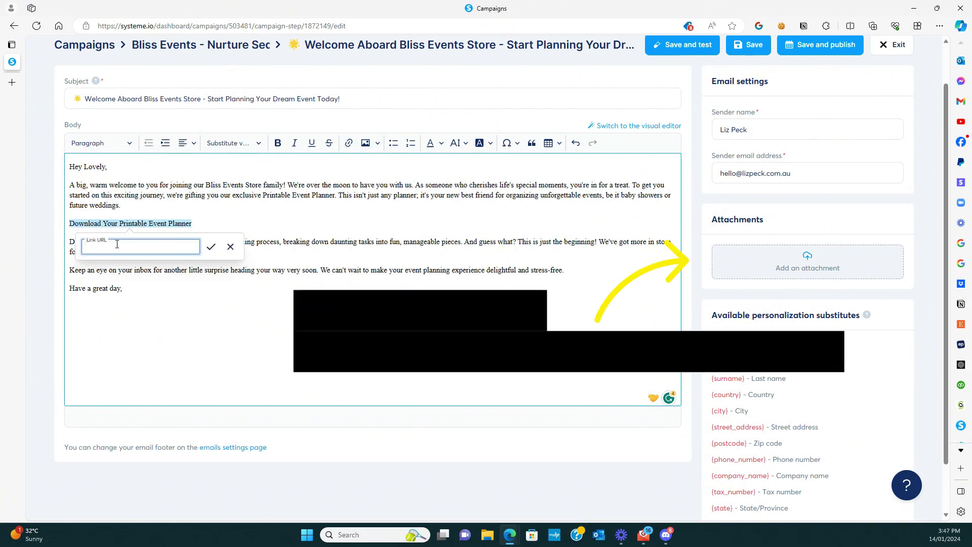
key("ctrl+v")
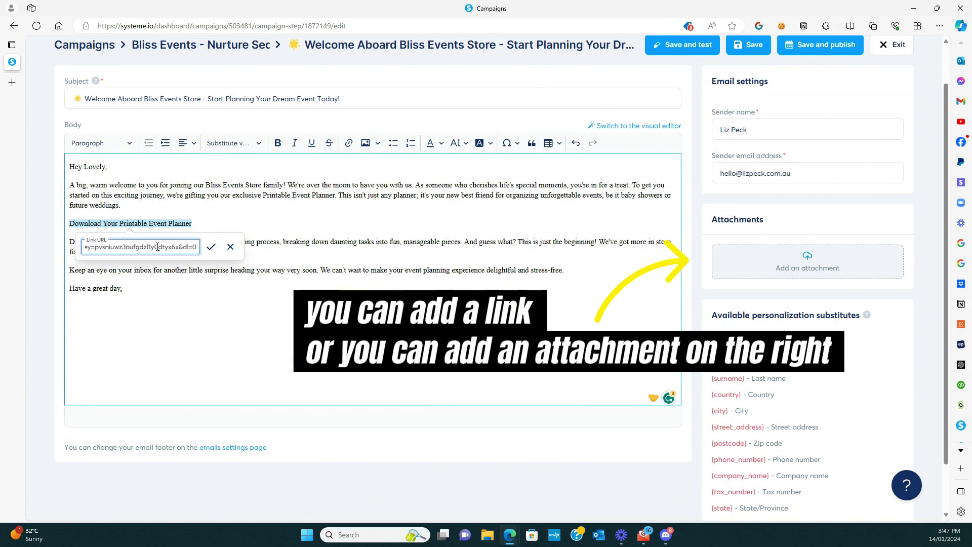
left_click(211, 247)
Step: Add the sign-off name and BlissEventStore.com.au below 'Have a great day,'
left_click(170, 307)
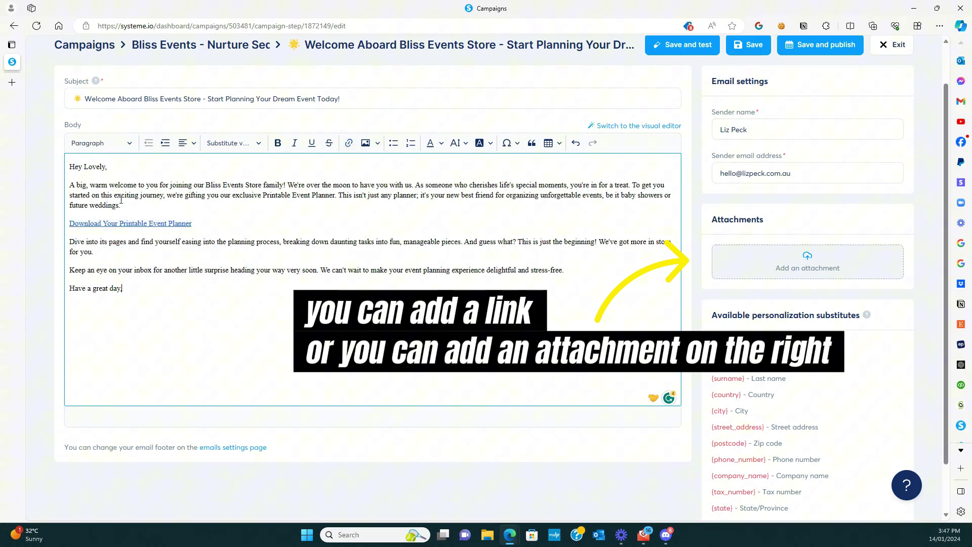
key("BackSpace")
type("Liz ")
type("Blis")
type("sEventStor")
type("e.com.au")
type("u")
scroll(769, 203, "down", 1)
scroll(765, 121, "up", 2)
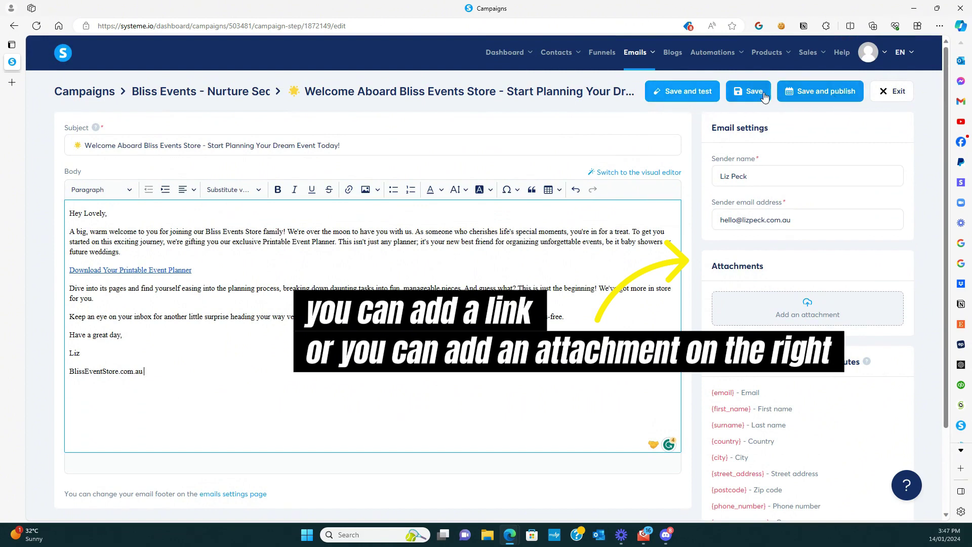
Step: Publish the welcome email, activate it with a 0-day delay, and return to the campaign
left_click(821, 92)
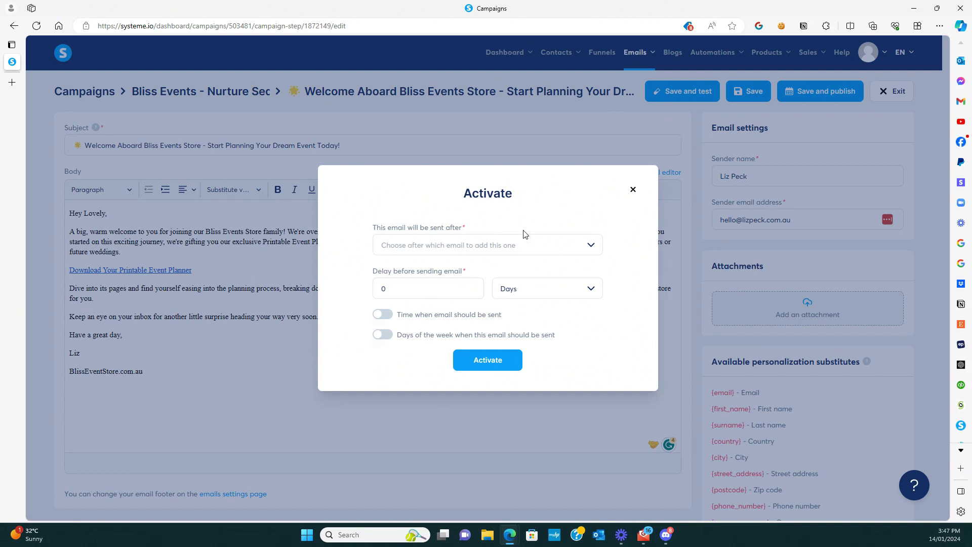
left_click(507, 245)
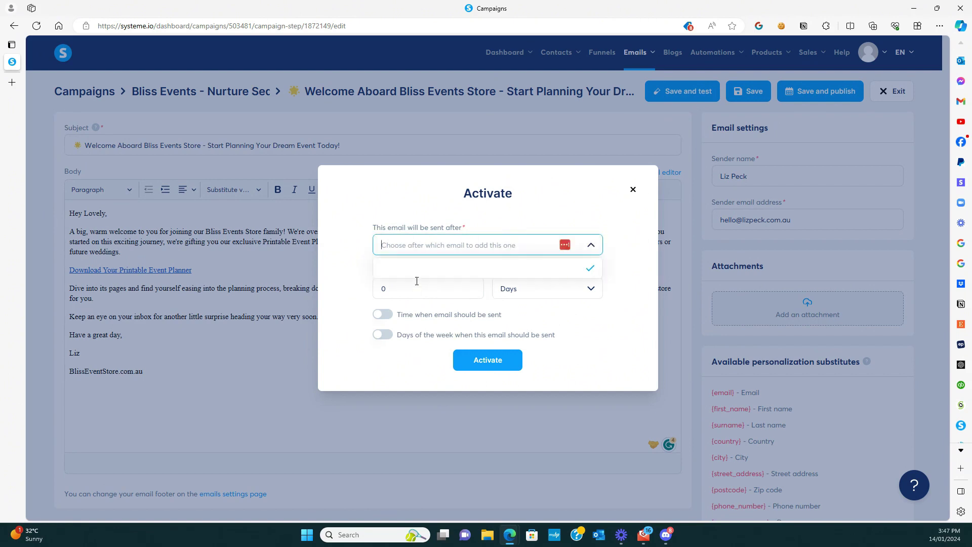
left_click(419, 267)
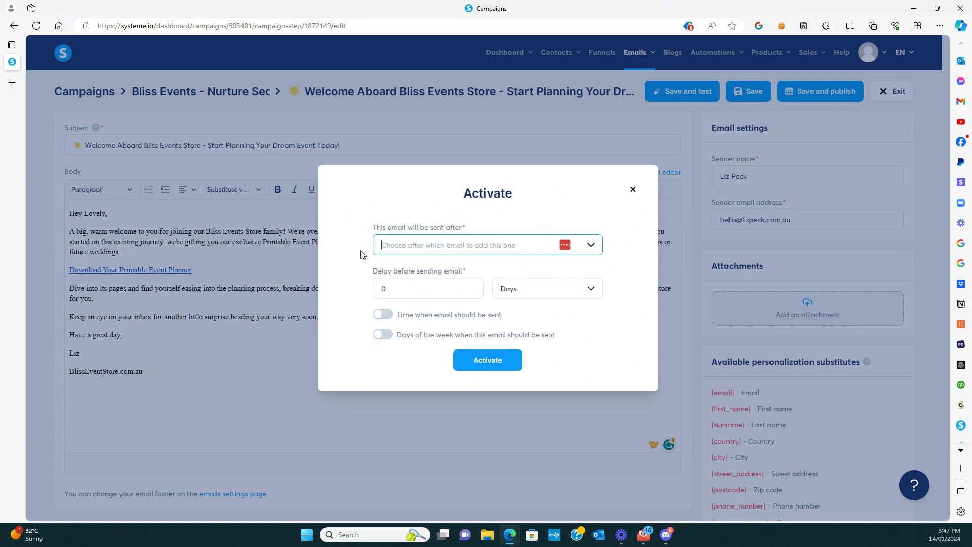
left_click(487, 360)
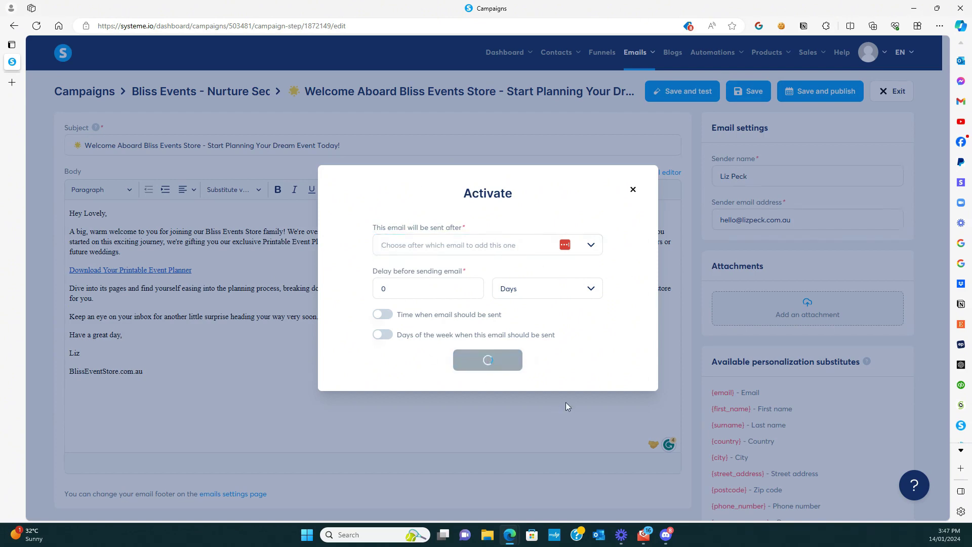
scroll(567, 402, "up", 1)
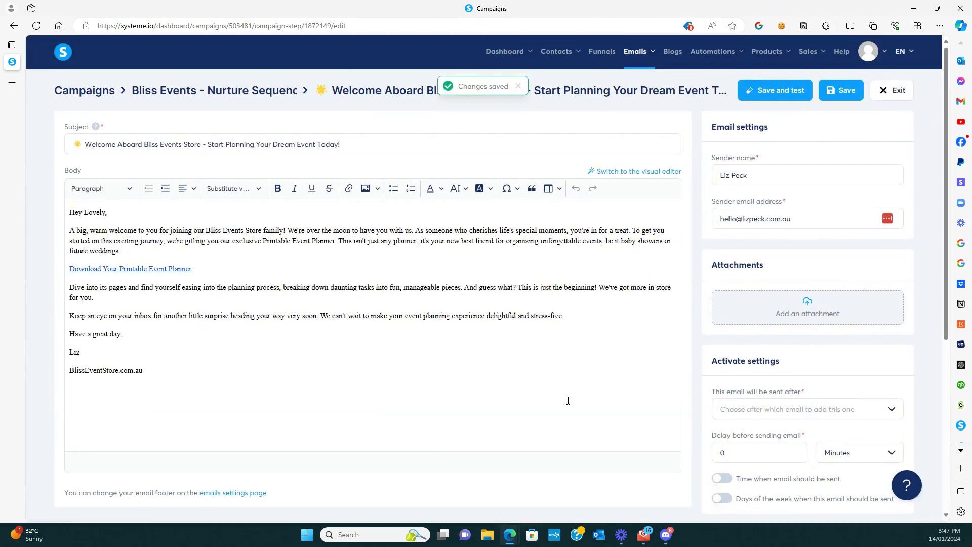
left_click(891, 95)
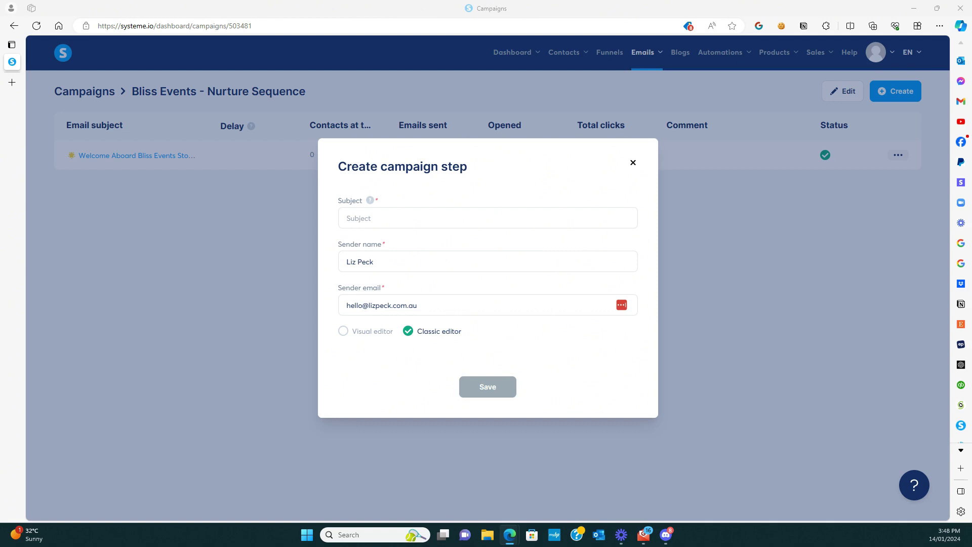
Step: Create a second email step titled 'Your DIY Stationery Guide + A Sneak Peek into Templett!'
left_click(349, 217)
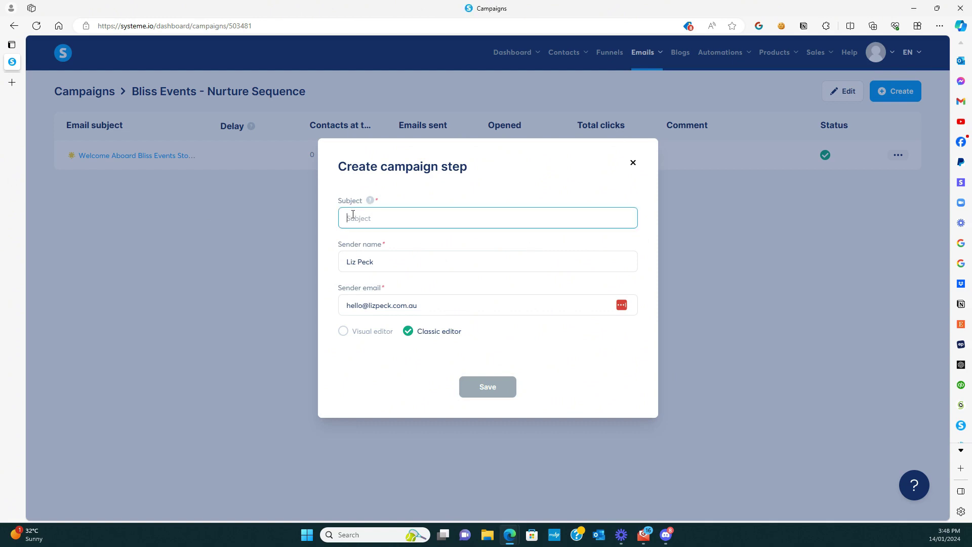
type("🎁 Your DIY Stationery Guide + A Sneak Peek into Templett!")
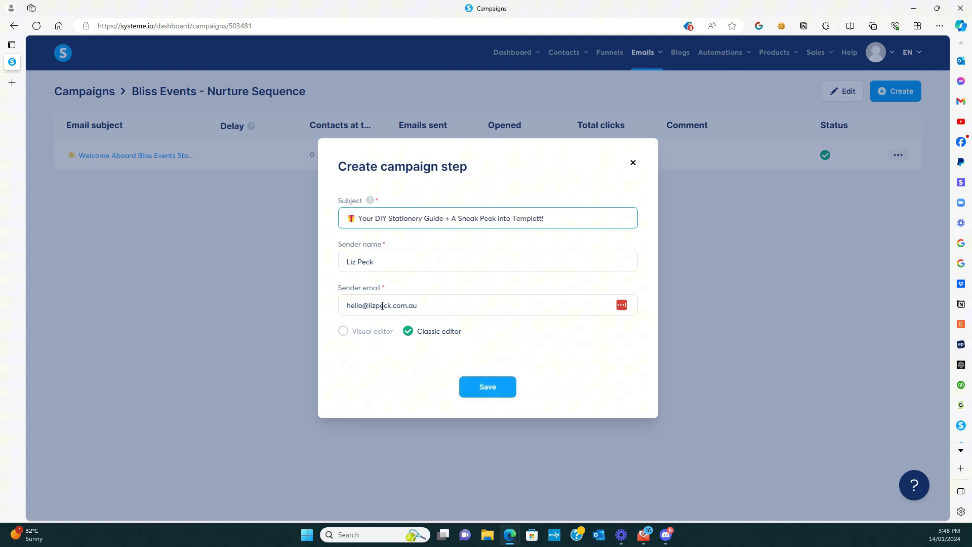
left_click(475, 387)
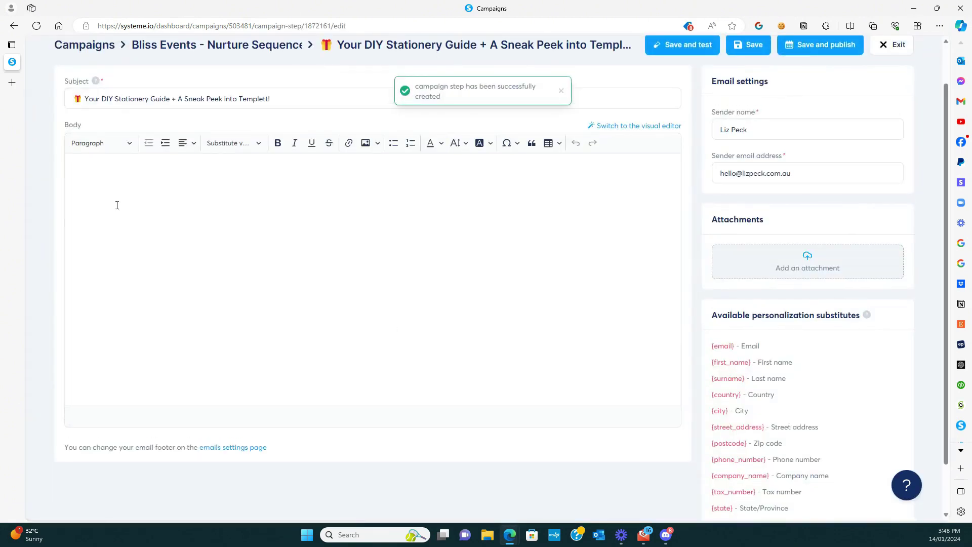
left_click(117, 204)
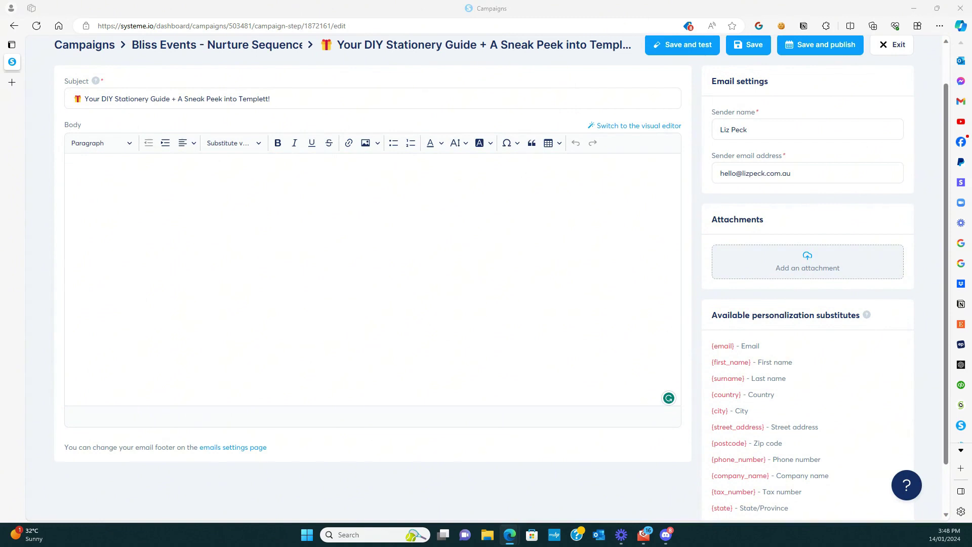
Step: Paste the stationery-guide message into the body and remove the brackets around its Download line
left_click(182, 249)
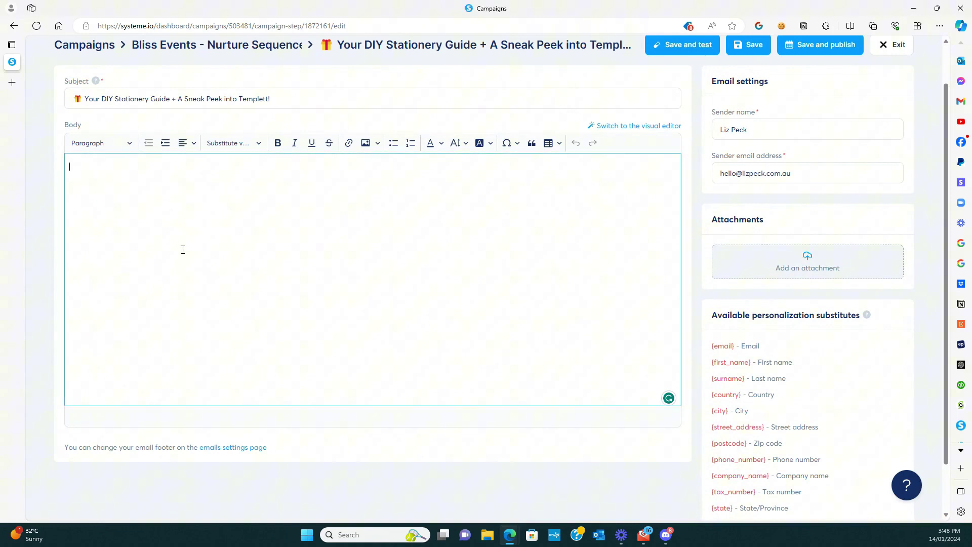
type("Hey Lovely, I hope you're enjoying the journey with our Printable Event Planner. Ready to add a splash of creativity to your event? Here's our second gift to you - the DIY Printable Stationery Guide! This guide is packed with inspiring ideas and practical tips to create stationery that's as unique as your event. [Download Your DIY Printable Stationery Guide] Now, let me introduce you to Templett - a fantastic tool that's going to revolutionize your stationery designing experience. It's incredibly user-friendly, flexible, and just what you need to bring your vision to life. Over the next few emails, I'll be sharing some nifty tips and tricks to help you master Templett, making your design process as enjoyable as the celebrations themselves. Stay tuned and ready to unleash your creativity! Have a great day,")
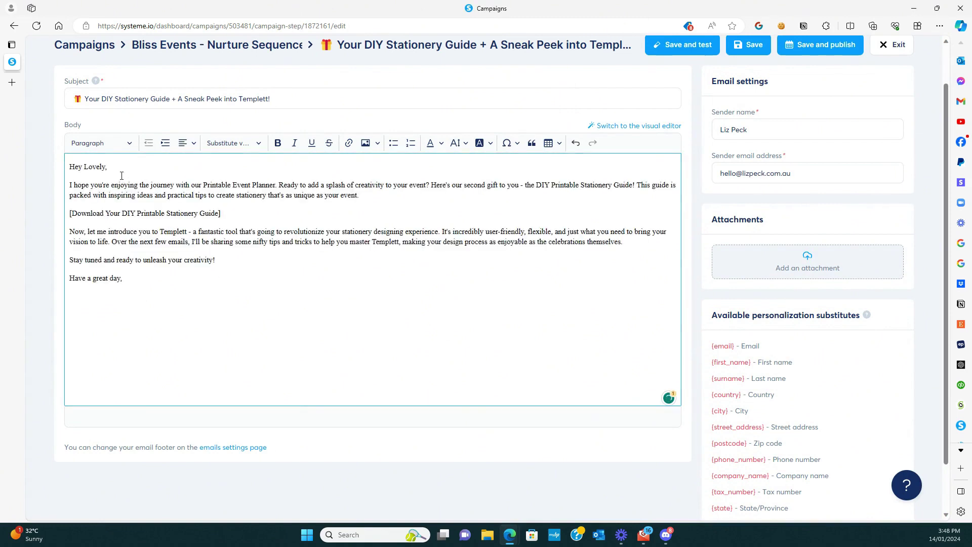
left_click(160, 214)
key("End")
key("BackSpace")
key("Home")
key("Delete")
left_click_drag(227, 213, 66, 214)
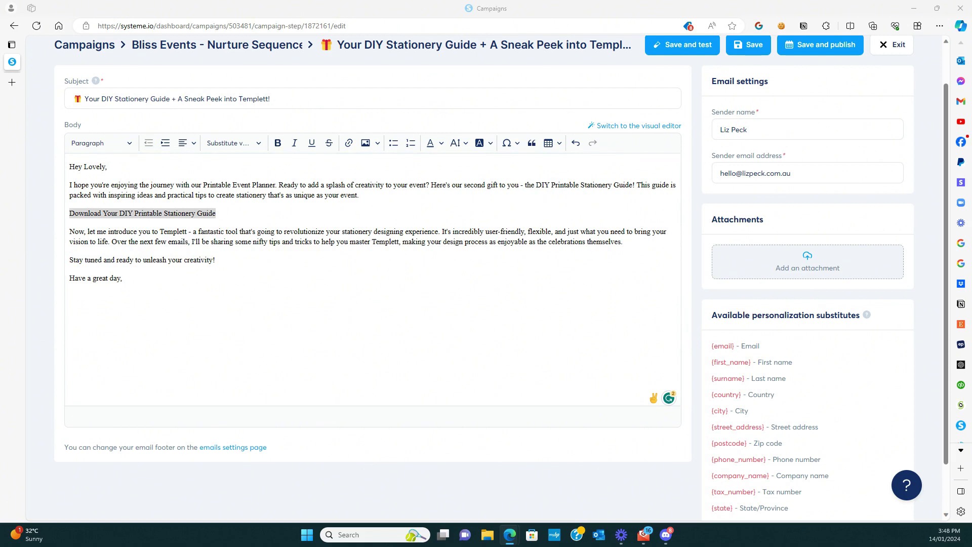
Step: Link the Download Your DIY Printable Stationery Guide line to the Dropbox file
left_click(348, 143)
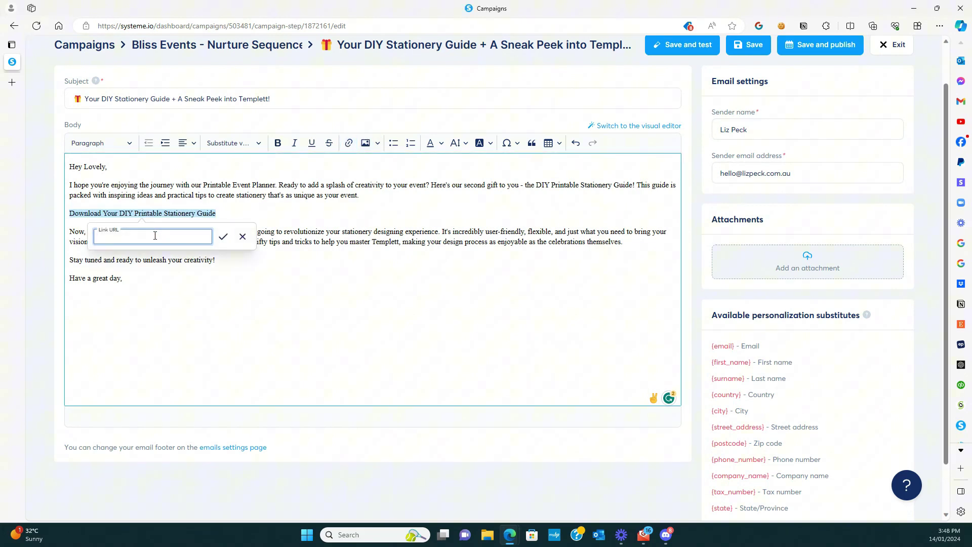
key("ctrl+v")
left_click(224, 238)
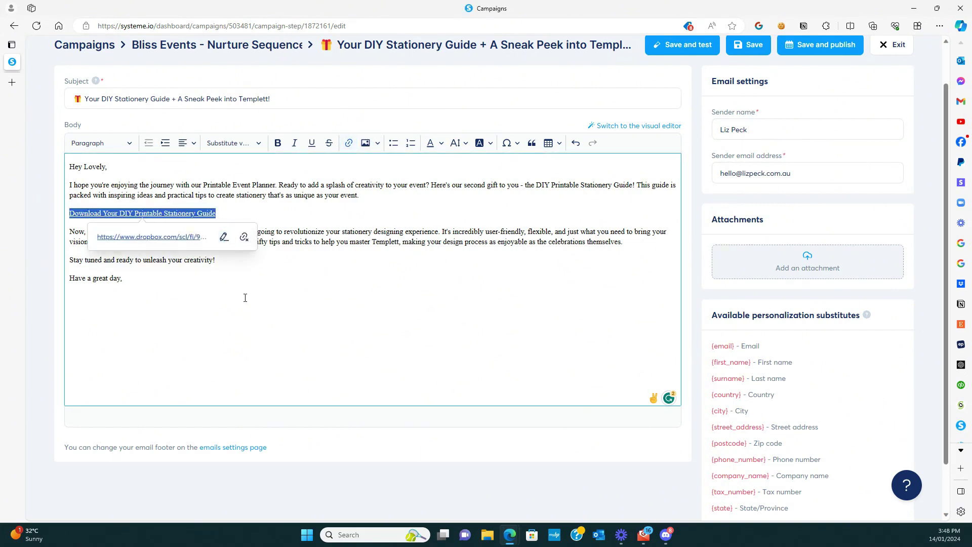
Step: Add the sign-off with BlissEventsStore.com.au and publish the email
left_click(167, 291)
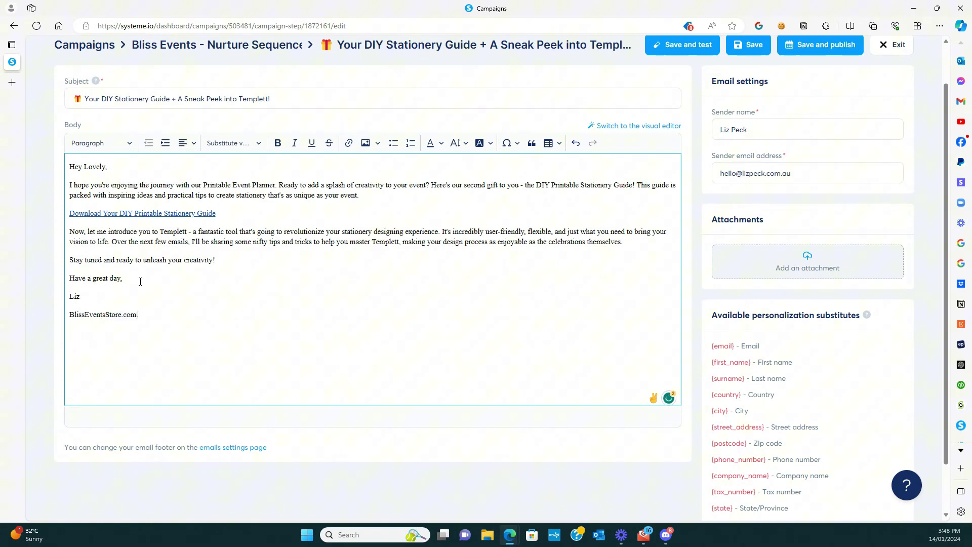
left_click(593, 324)
scroll(729, 298, "down", 1)
scroll(744, 289, "up", 2)
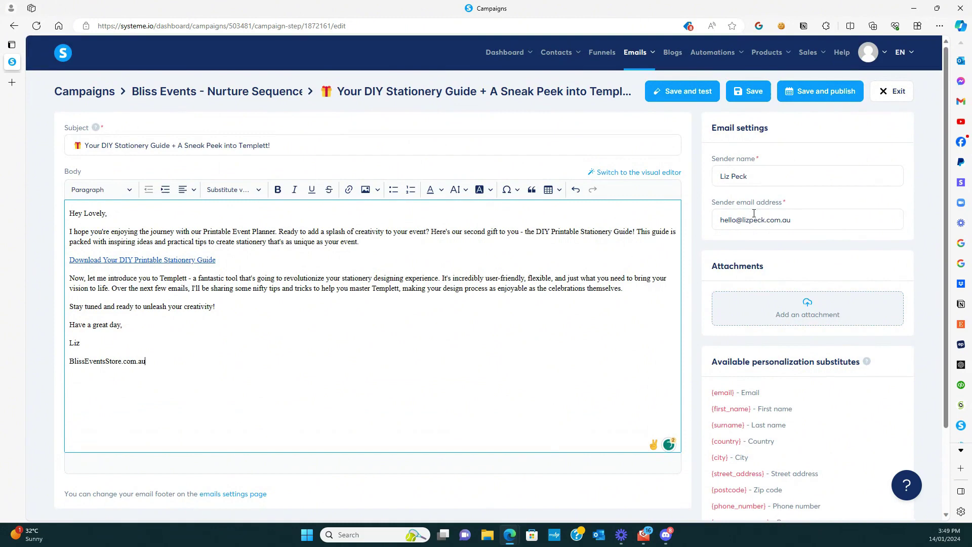
left_click(816, 92)
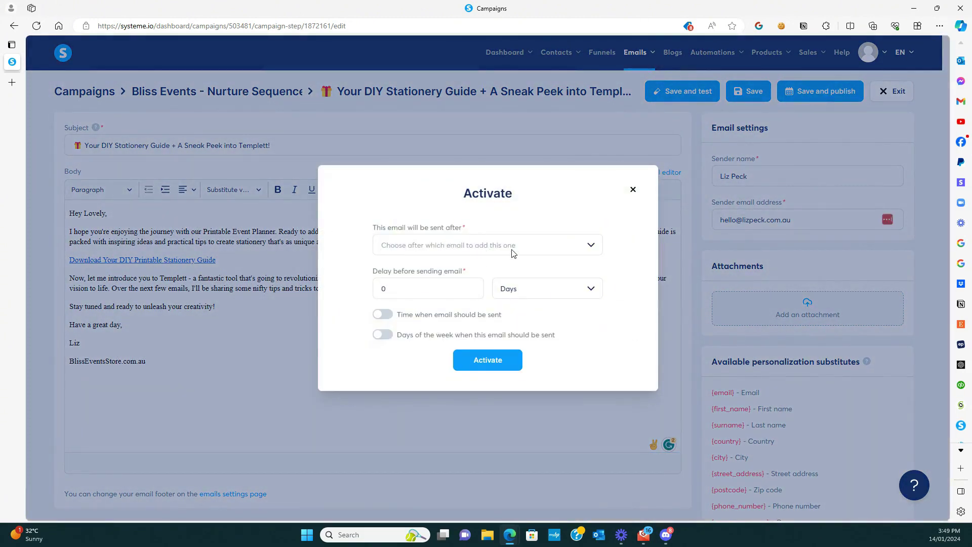
Step: Activate the stationery email to send 1 day after the Welcome Aboard email, and save
left_click(493, 245)
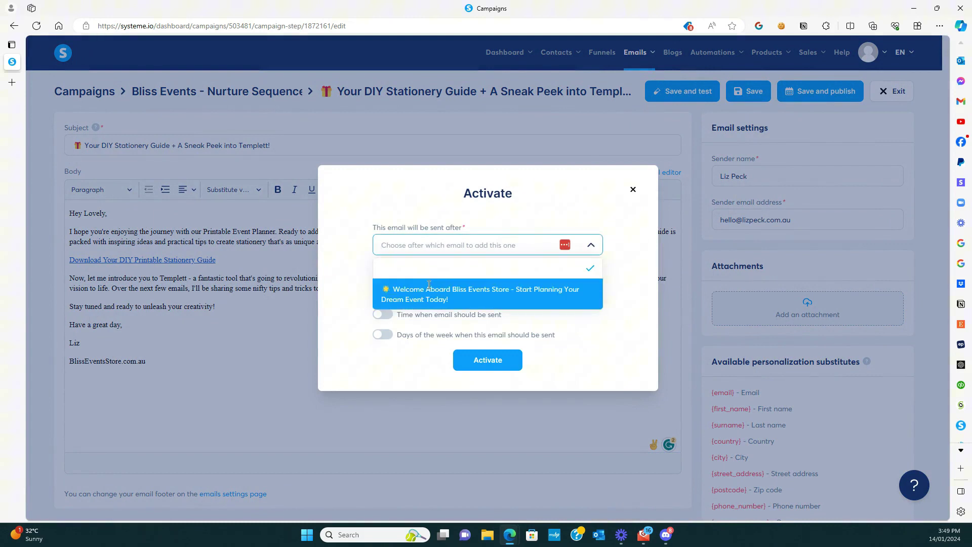
left_click(428, 286)
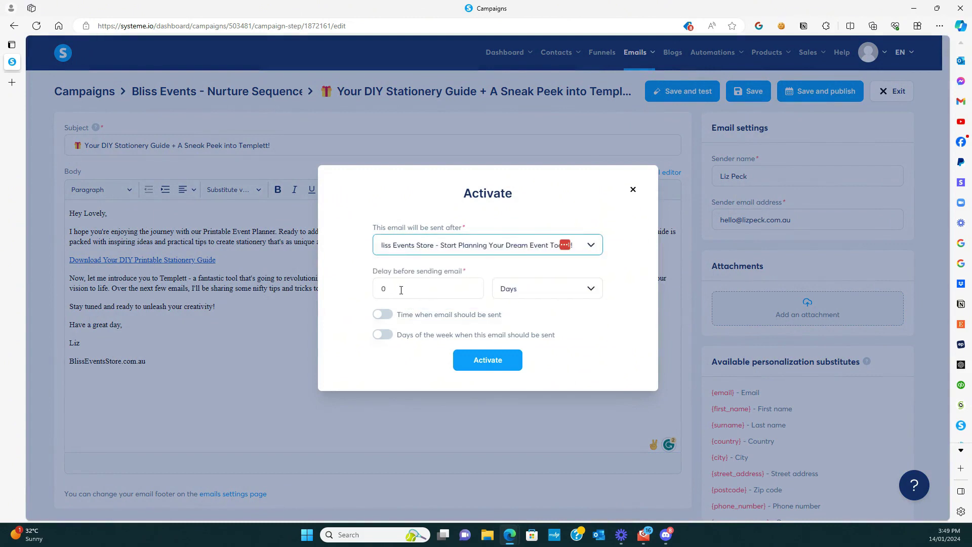
key("Tab")
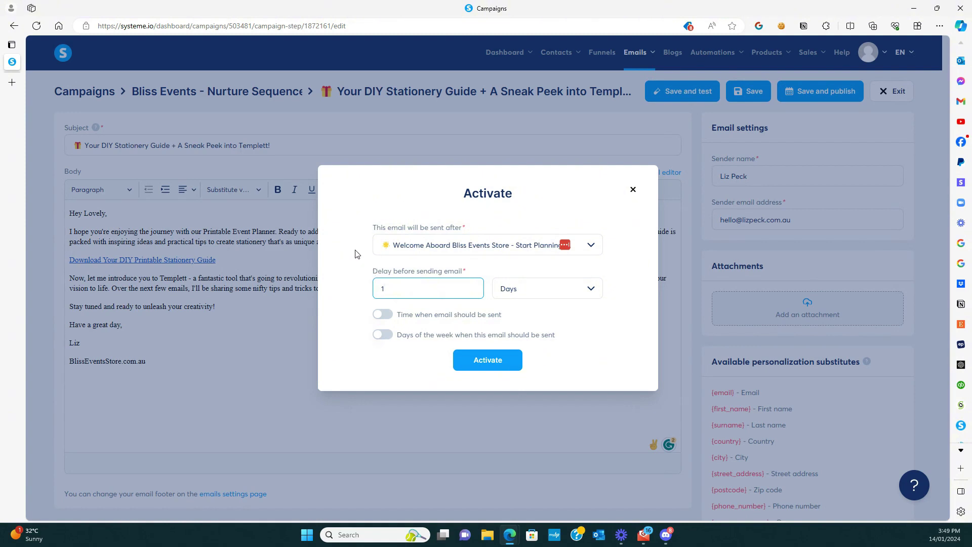
left_click(500, 360)
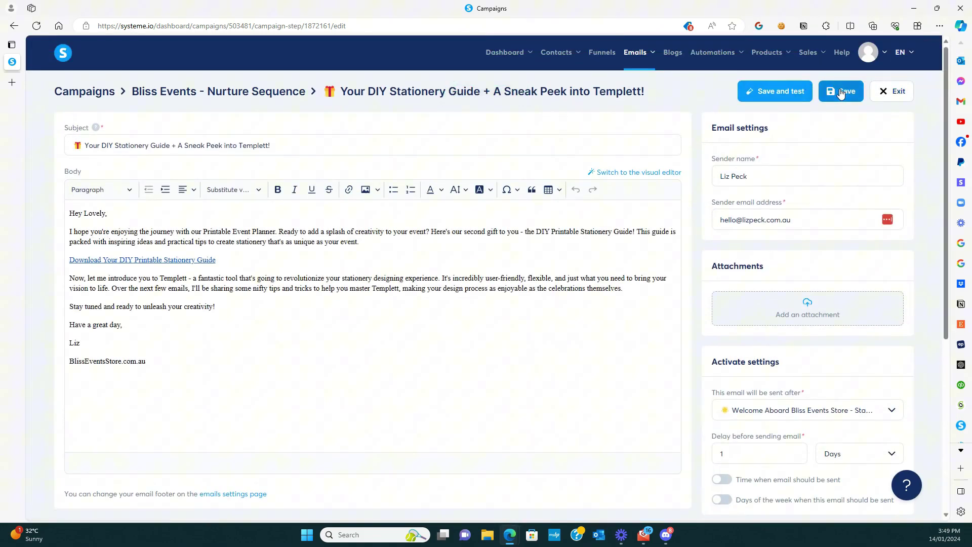
left_click(841, 92)
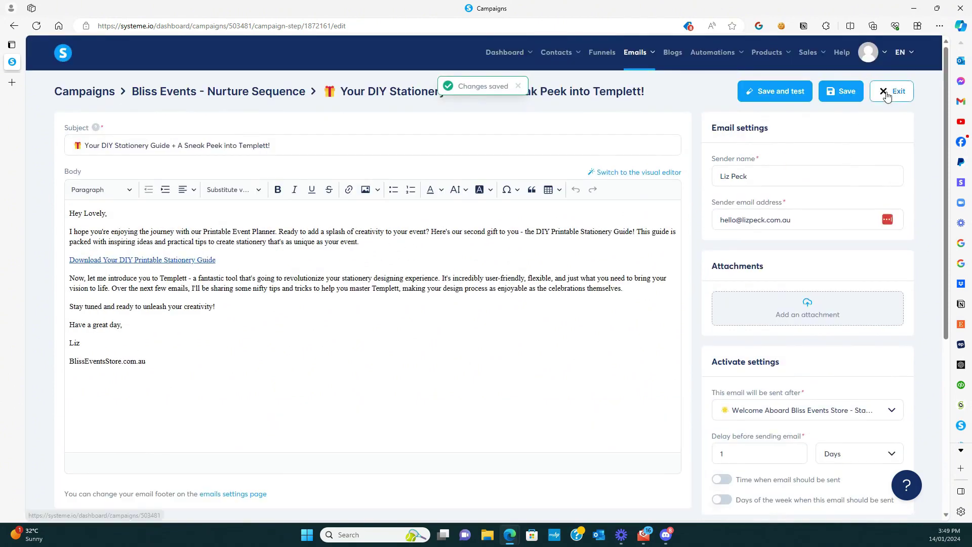
Step: Create a third email step with the subject '🌈 Templett - Easy Tips Inside!'
left_click(887, 97)
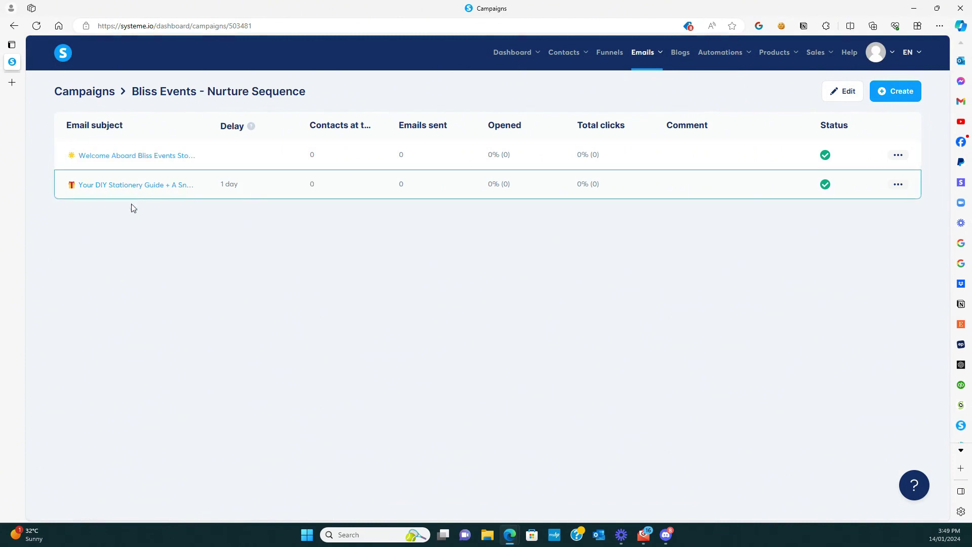
left_click(896, 91)
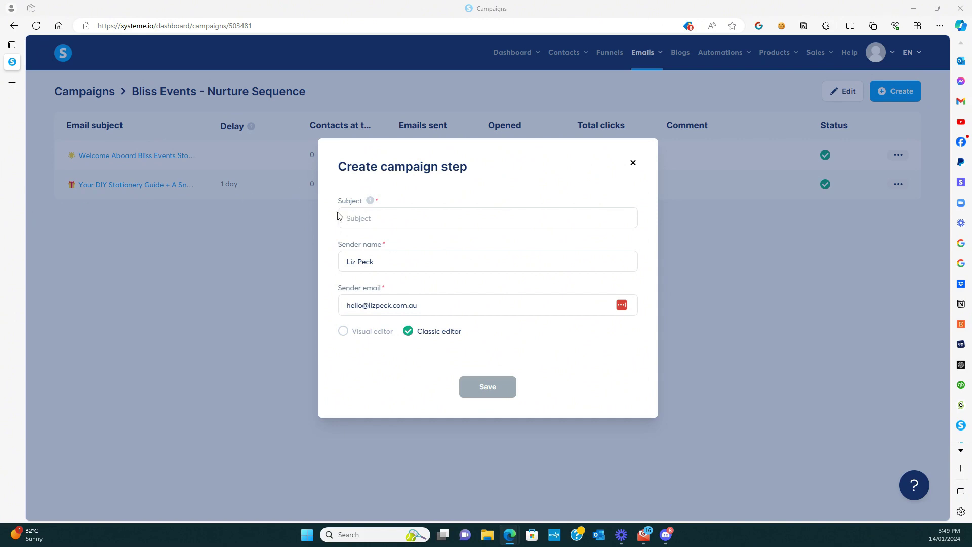
left_click(373, 219)
type("Templett - Easy Tips Inside!")
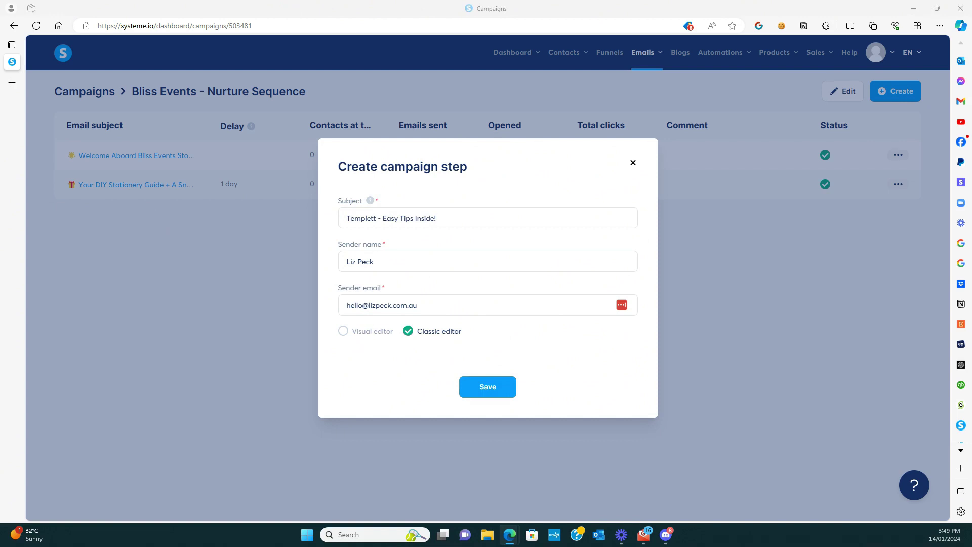
left_click(349, 218)
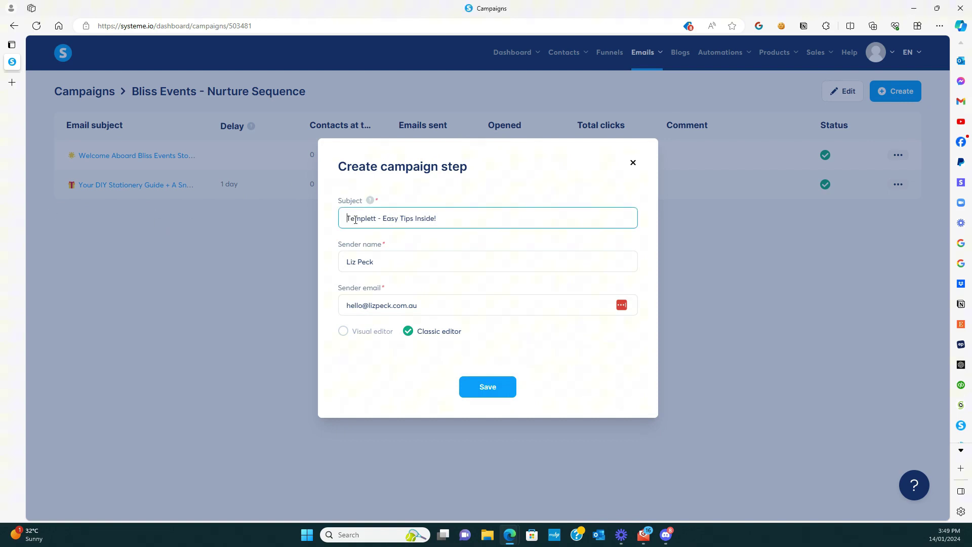
type("🌈")
Step: Save the third campaign step and paste the Templett tips text, ending with BlissEventsStore.com.au, into its body
left_click(489, 392)
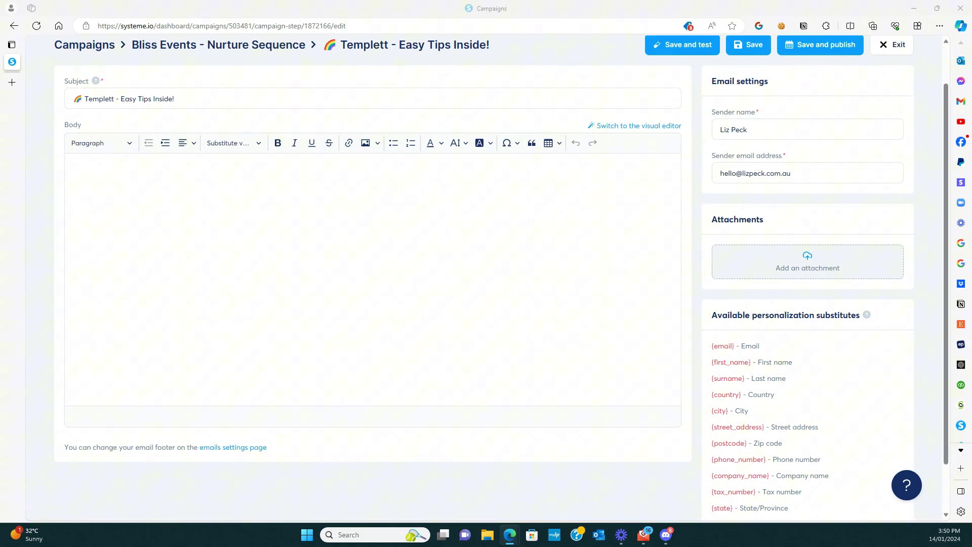
left_click(227, 239)
type("Hey Lovely, It's time to explore the creative possibilities with Templett! In this email, I'm thrilled to share some easy yet powerful tips that will elevate your stationery designs: Moving Elements: Discover the freedom of design! Learn how to effortlessly click and drag elements around your canvas. This simple maneuver can dramatically change the look and feel of your design. Changing Colors: Add a personal touch by choosing colors that speak to you. I'll show you how to select elements and experiment with a rainbow of colors, bringing a vibrant life to your creations. Changing Fonts: The power of typography is at your fingertips. Learn how to select from a variety of fonts, changing the mood and style of your text with just a few clicks. Experiment with these tips and watch as your stationery pieces transform into beautiful works of art. Remember, there's no limit to what you can create when you let your imagination run wild! In our next email, I'll dive into more advanced features to take your designs to the next level. Stay inspired and keep creating! Have a great day,")
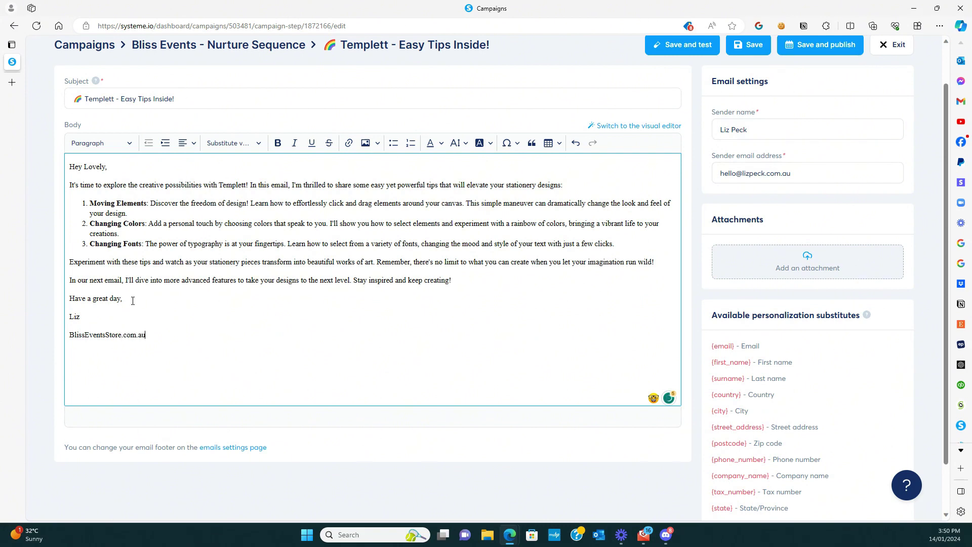
scroll(334, 312, "up", 1)
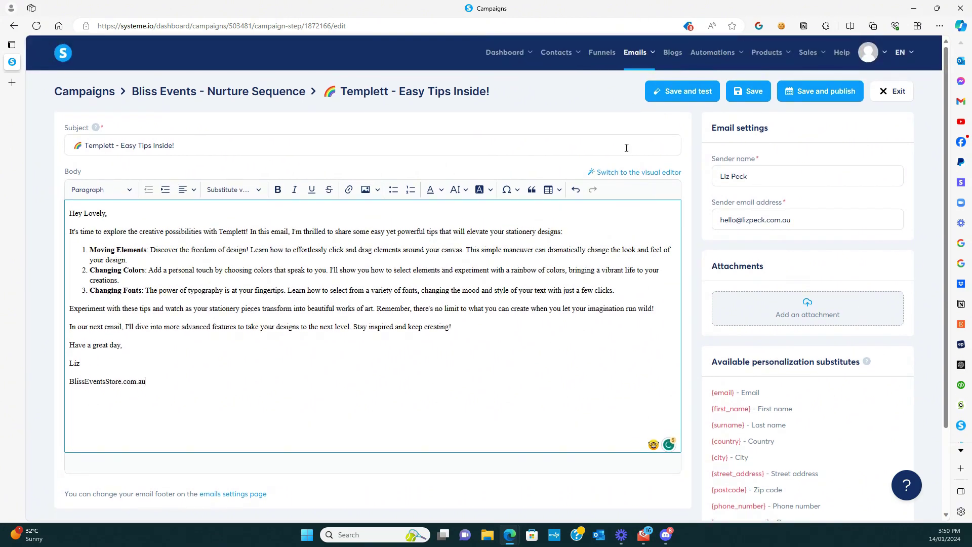
Step: Activate the Templett email to send 2 days after the DIY Stationery Guide email, then exit the editor
left_click(811, 92)
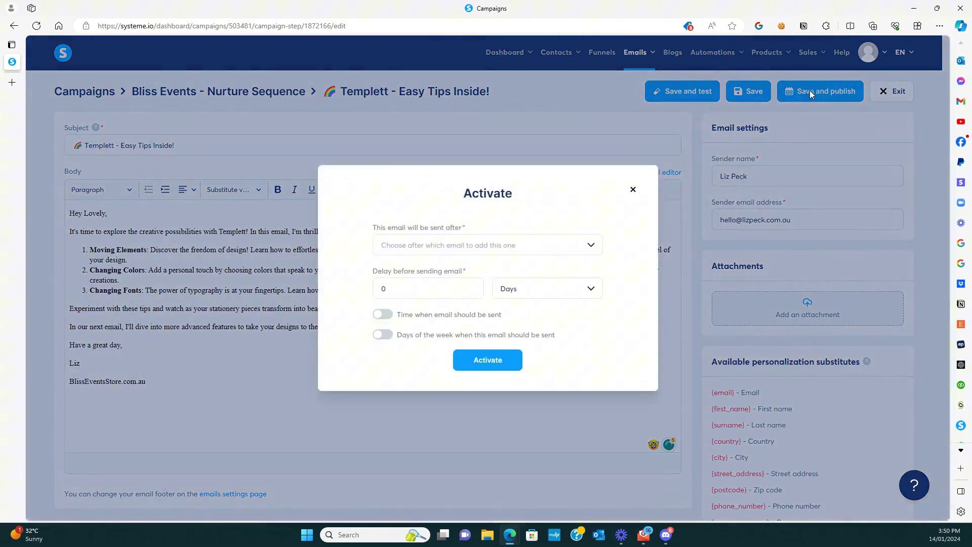
left_click(498, 246)
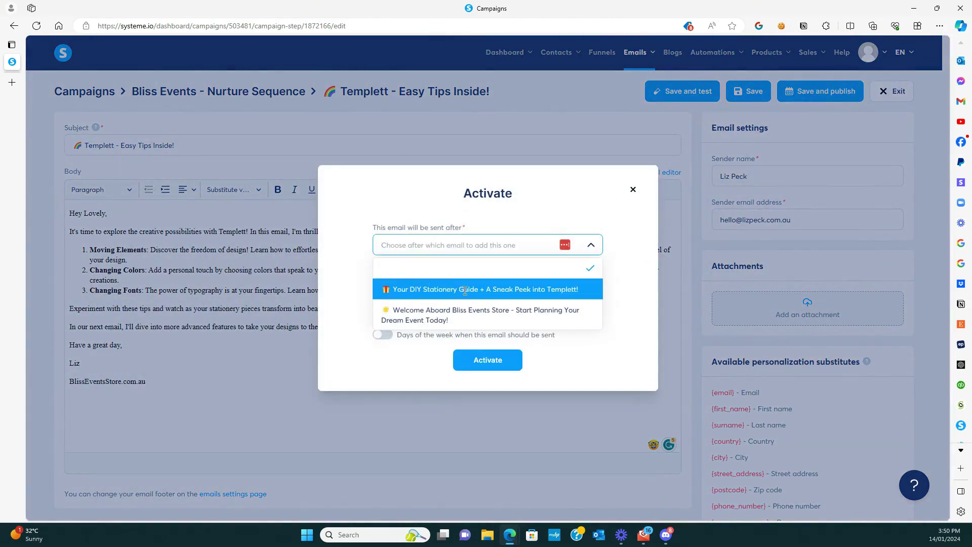
left_click(465, 291)
left_click(413, 288)
double_click(381, 289)
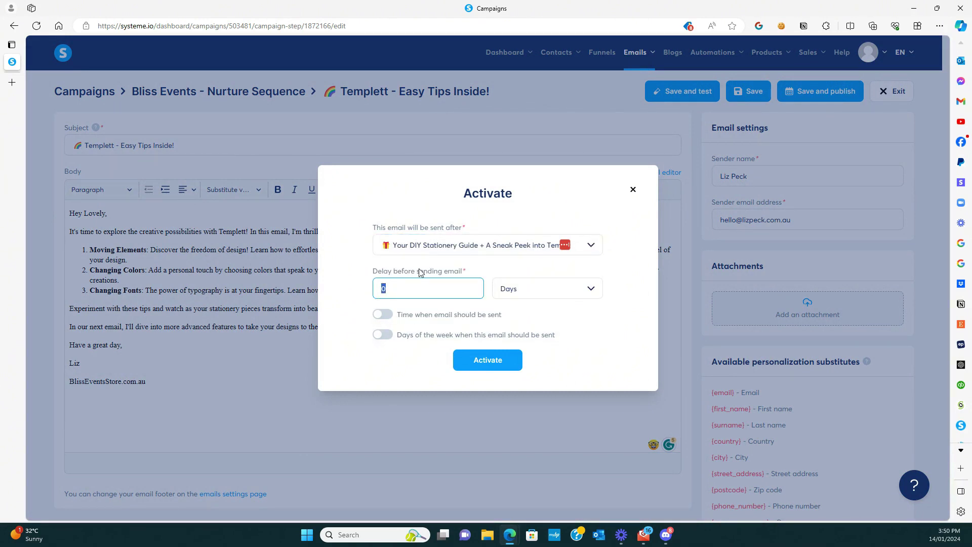
left_click(495, 364)
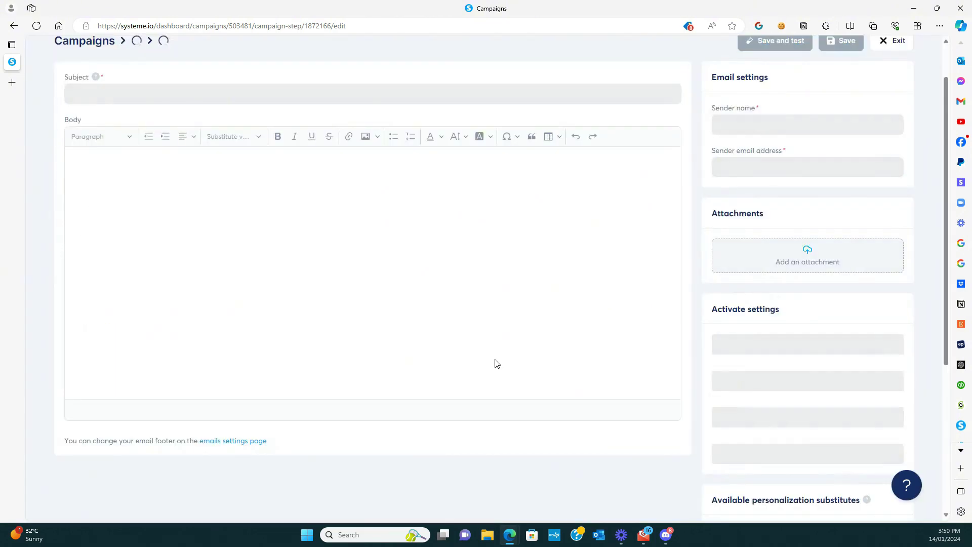
left_click(893, 48)
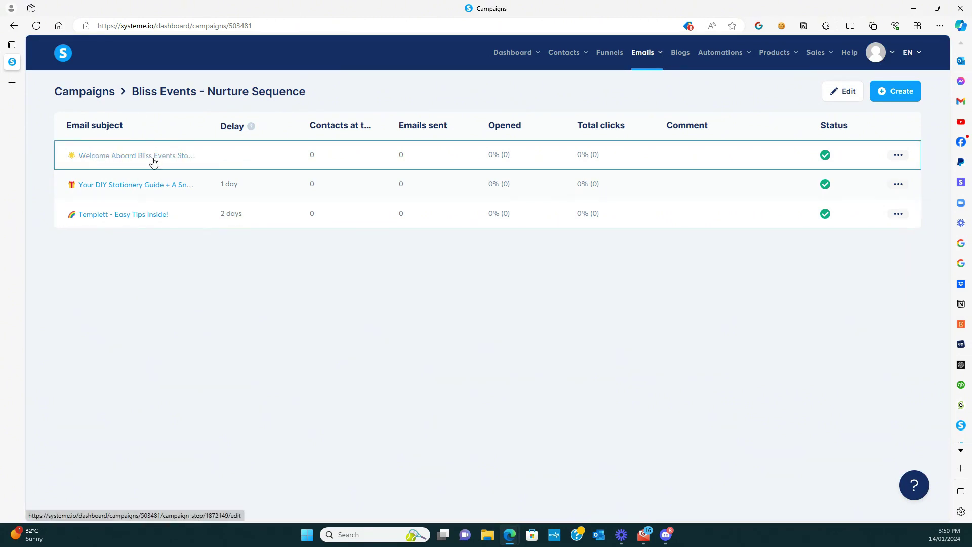
left_click(608, 53)
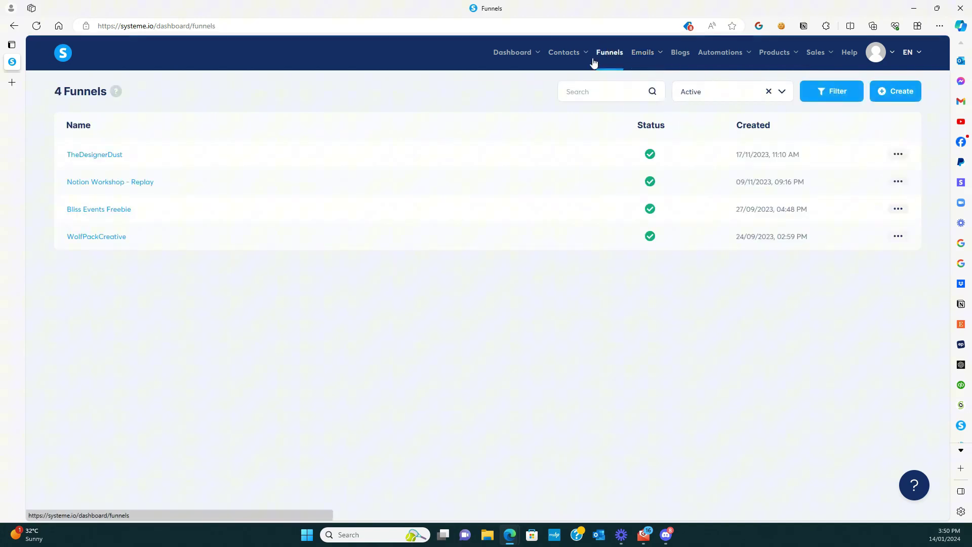
left_click(102, 210)
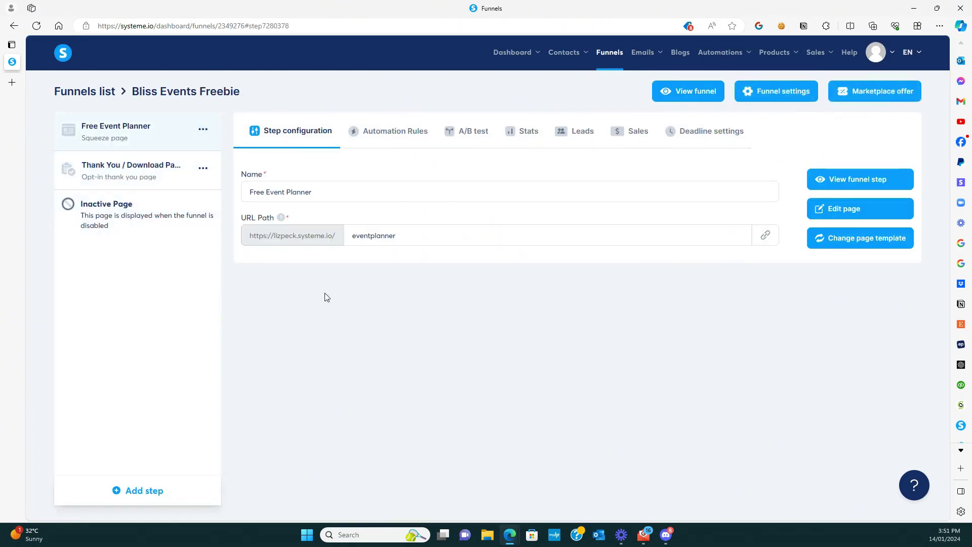
left_click(406, 132)
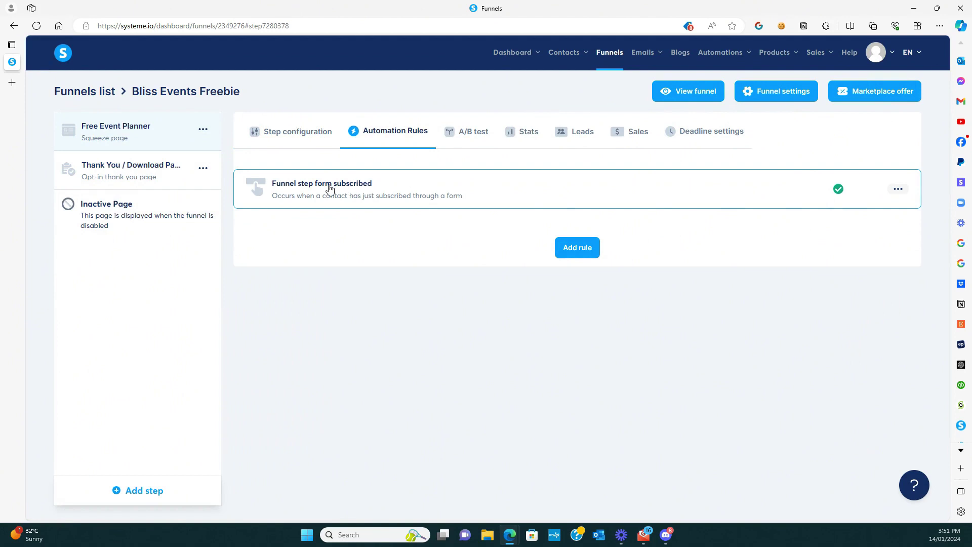
left_click(385, 191)
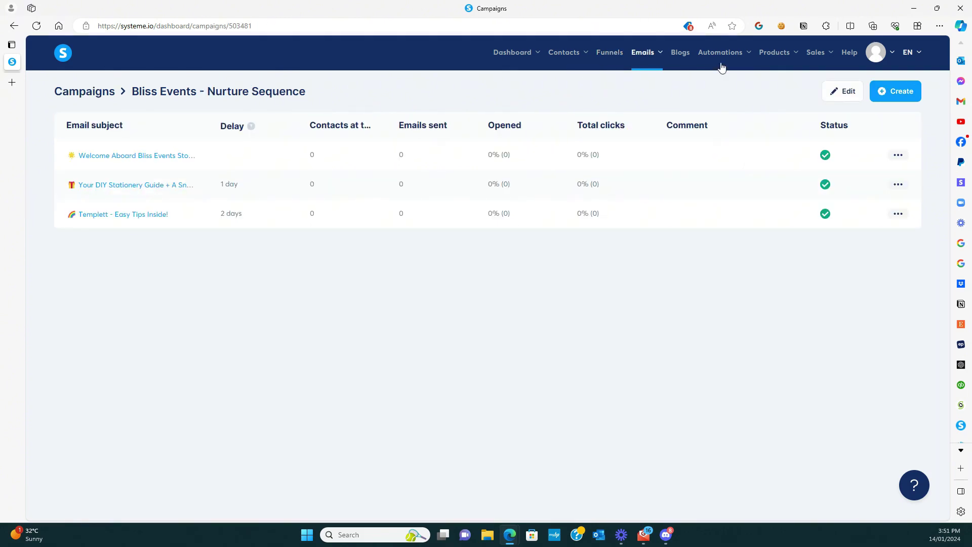
Step: Go to Automations > Rules and start a new blank automation rule
mouse_move(722, 57)
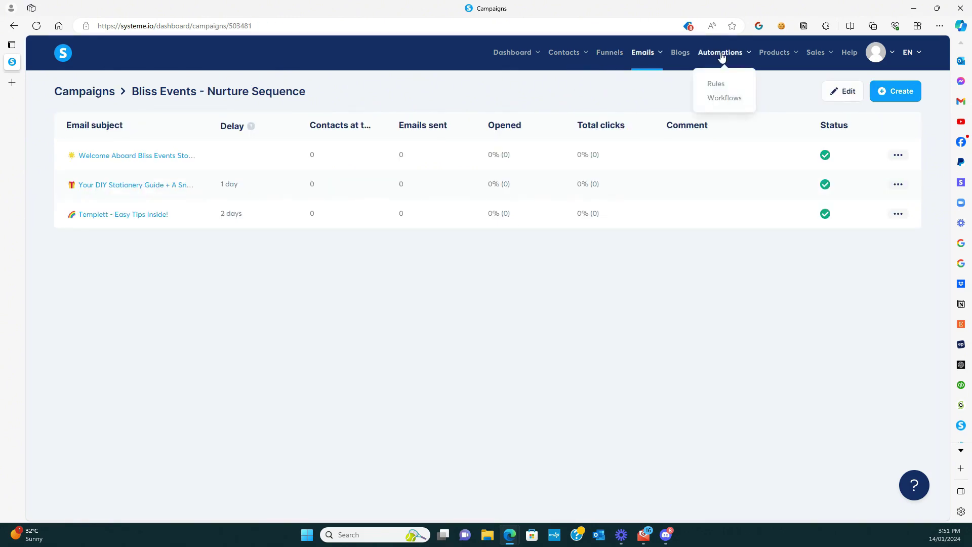
left_click(719, 85)
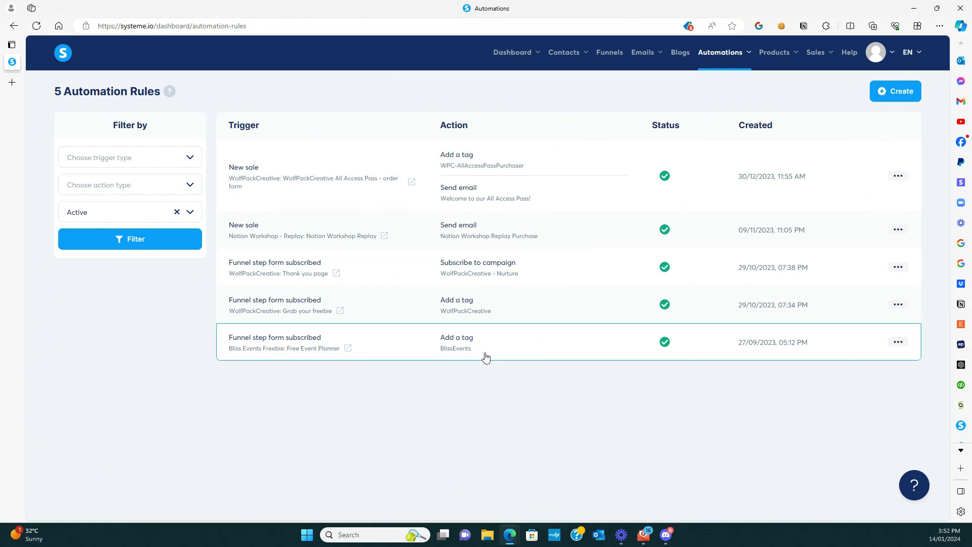
left_click(896, 96)
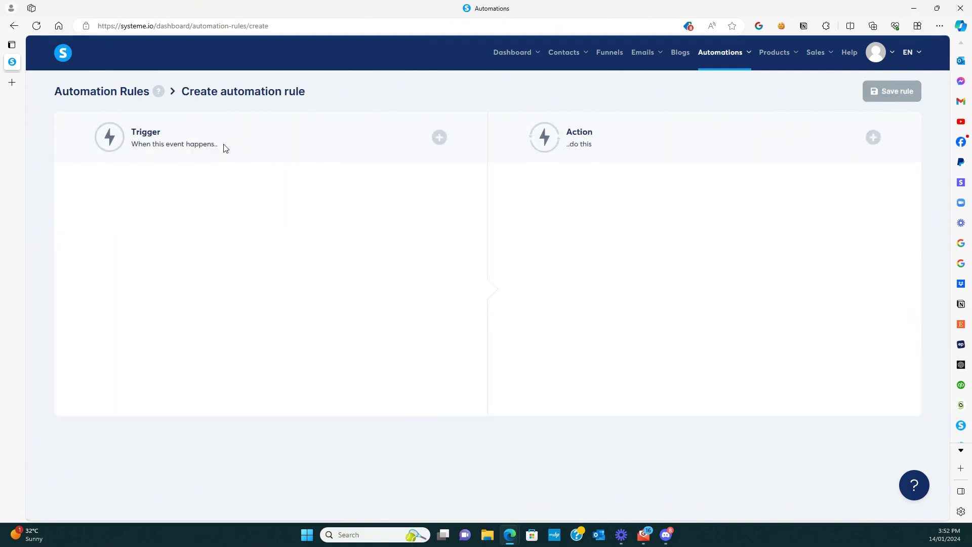
Step: Set the rule's trigger to Tag added with the tag BlissEvents
left_click(439, 138)
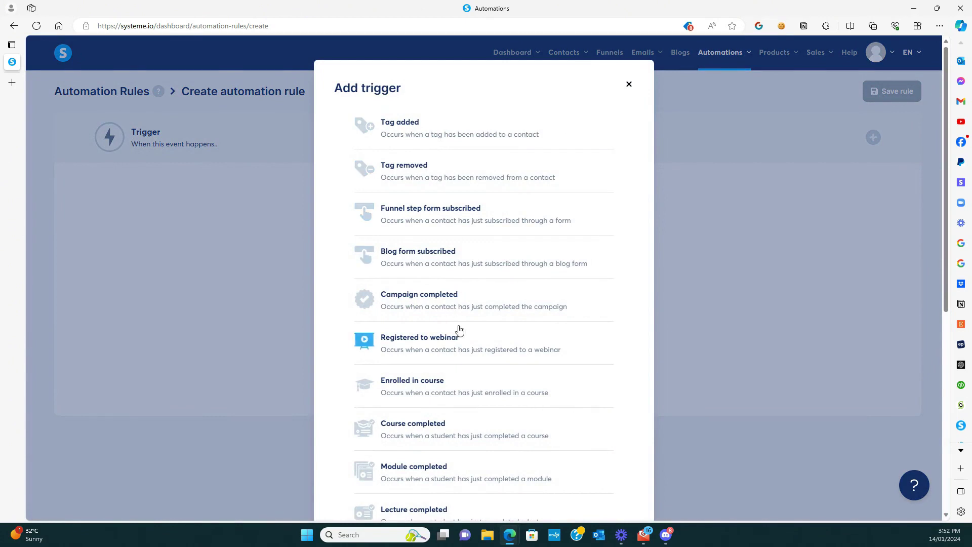
left_click(409, 131)
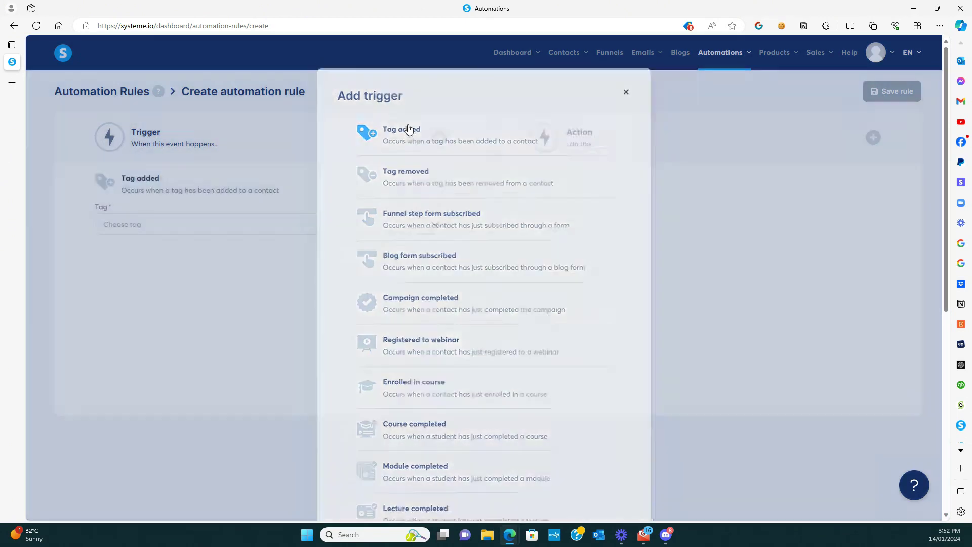
left_click(210, 223)
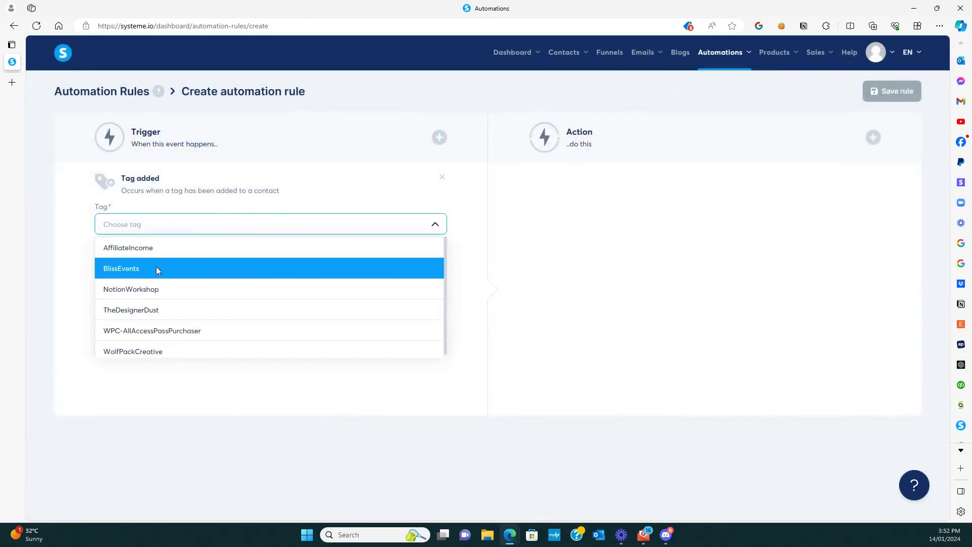
left_click(157, 270)
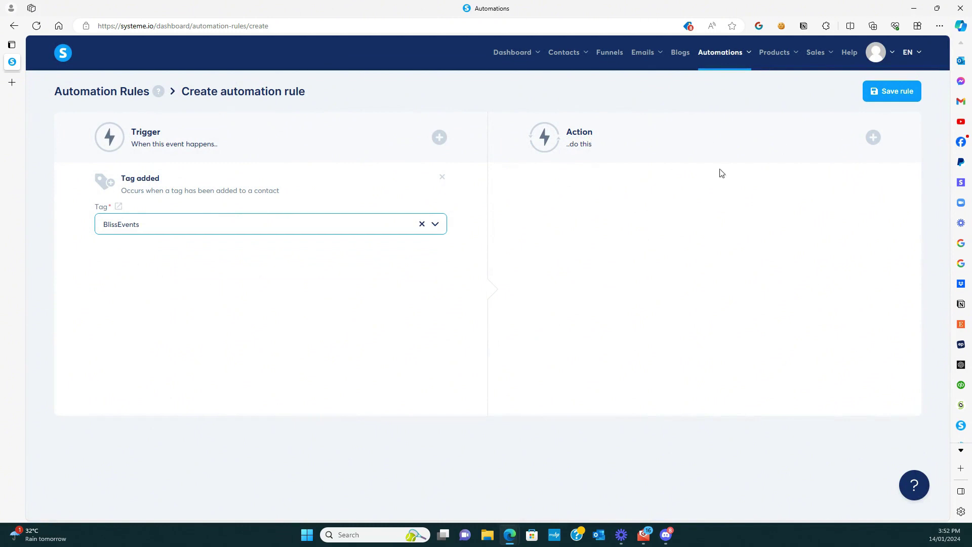
Step: Add a Subscribe to campaign action for Bliss Events - Nurture Sequence and save the rule
left_click(872, 137)
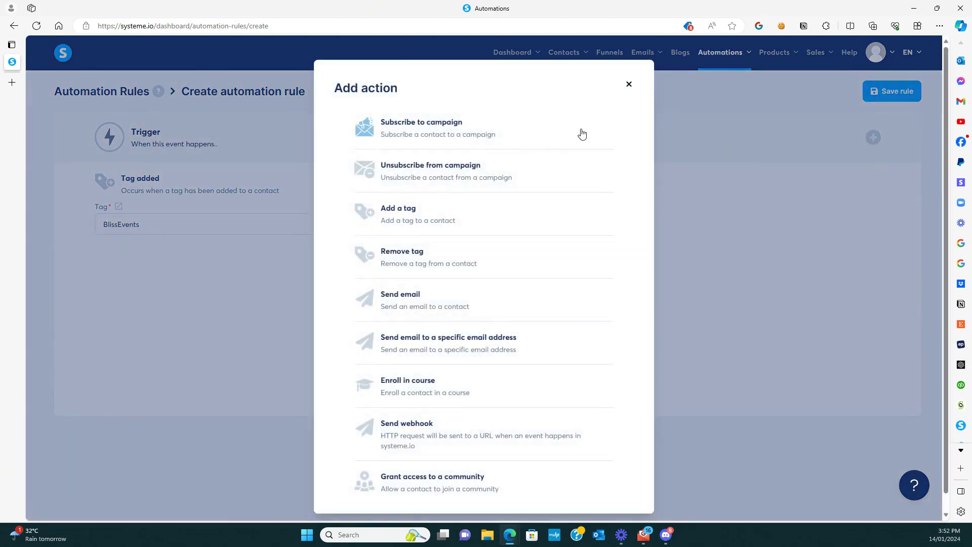
left_click(445, 131)
left_click(586, 225)
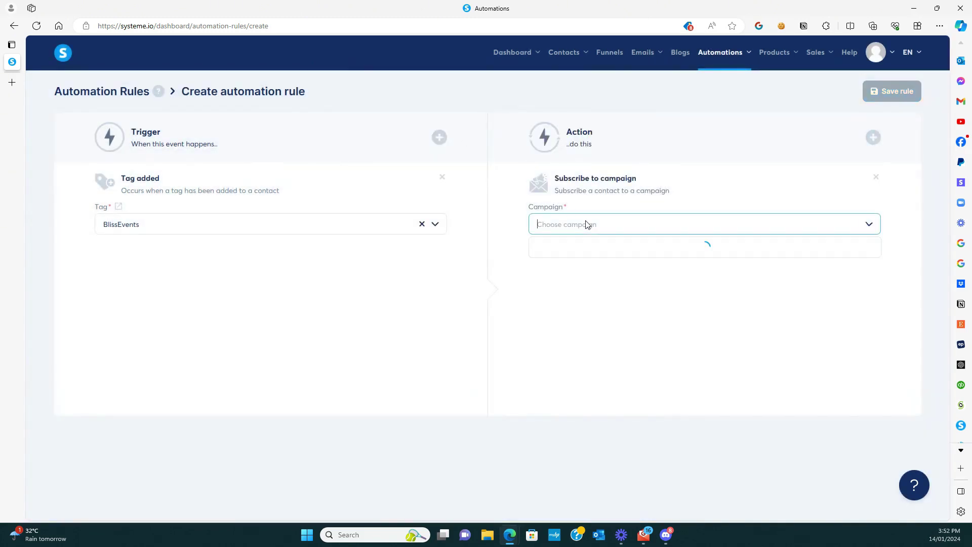
left_click(582, 246)
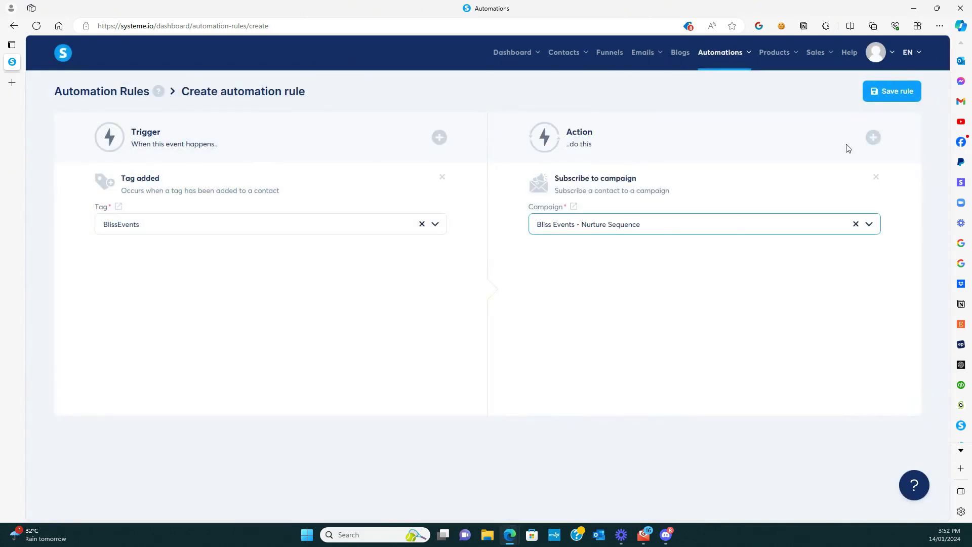
left_click(898, 94)
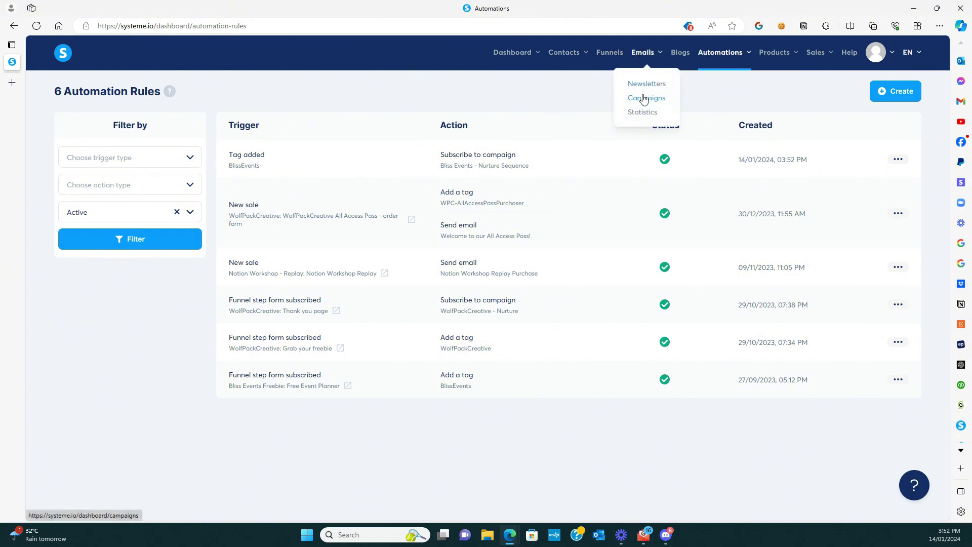
Step: Reopen the Bliss Events - Nurture Sequence campaign from Emails > Campaigns
left_click(644, 98)
left_click(150, 155)
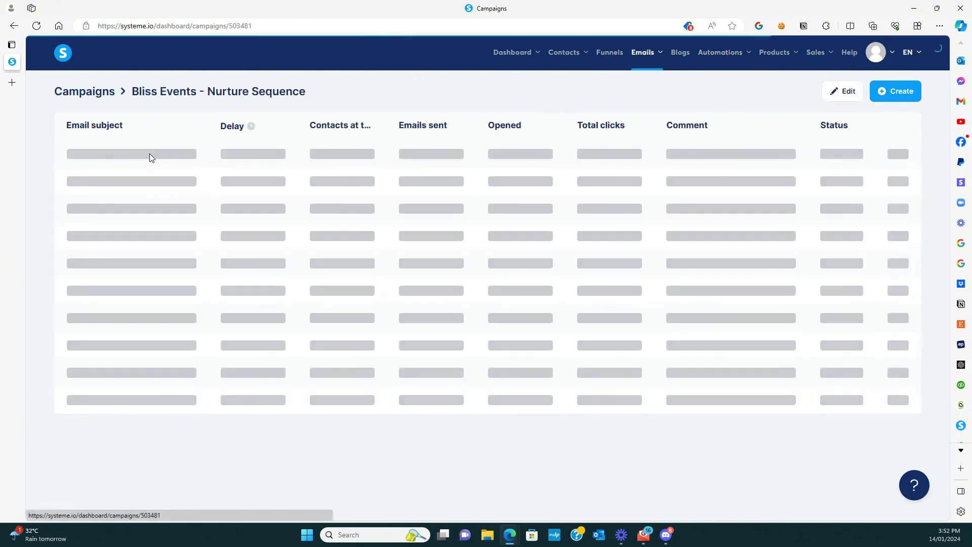